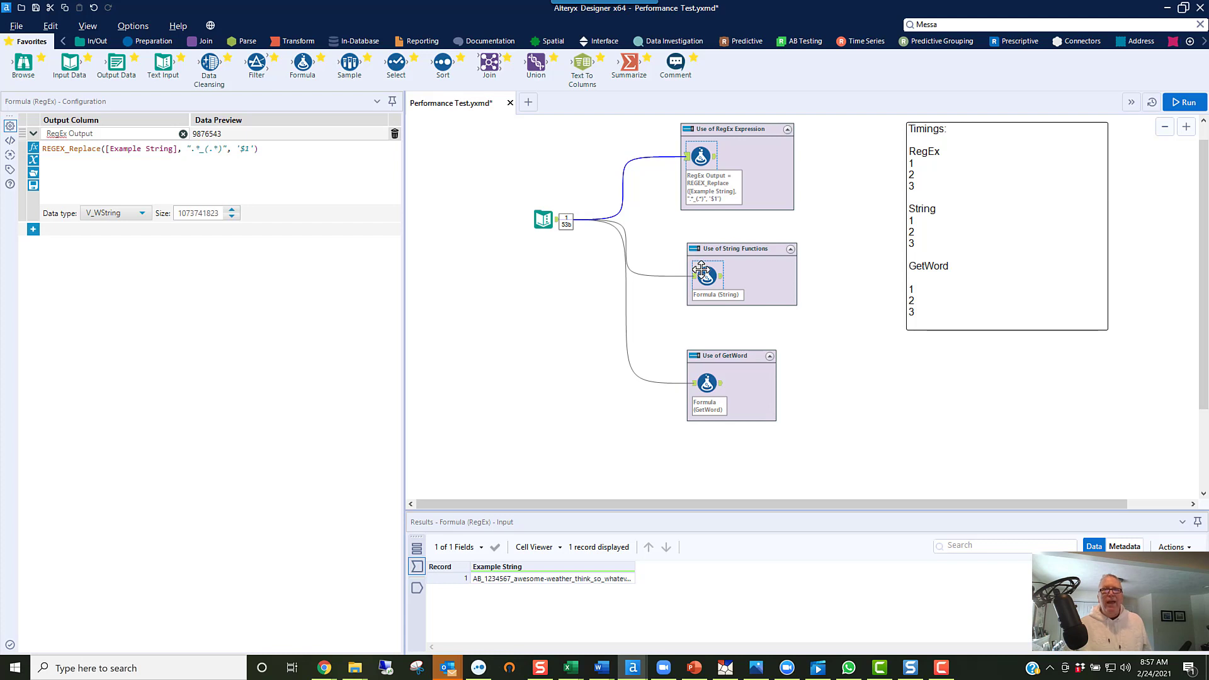
Examine the expressions in the String and GetWord Formula tools and compare how each extracts the last part of the example string
left_click(699, 270)
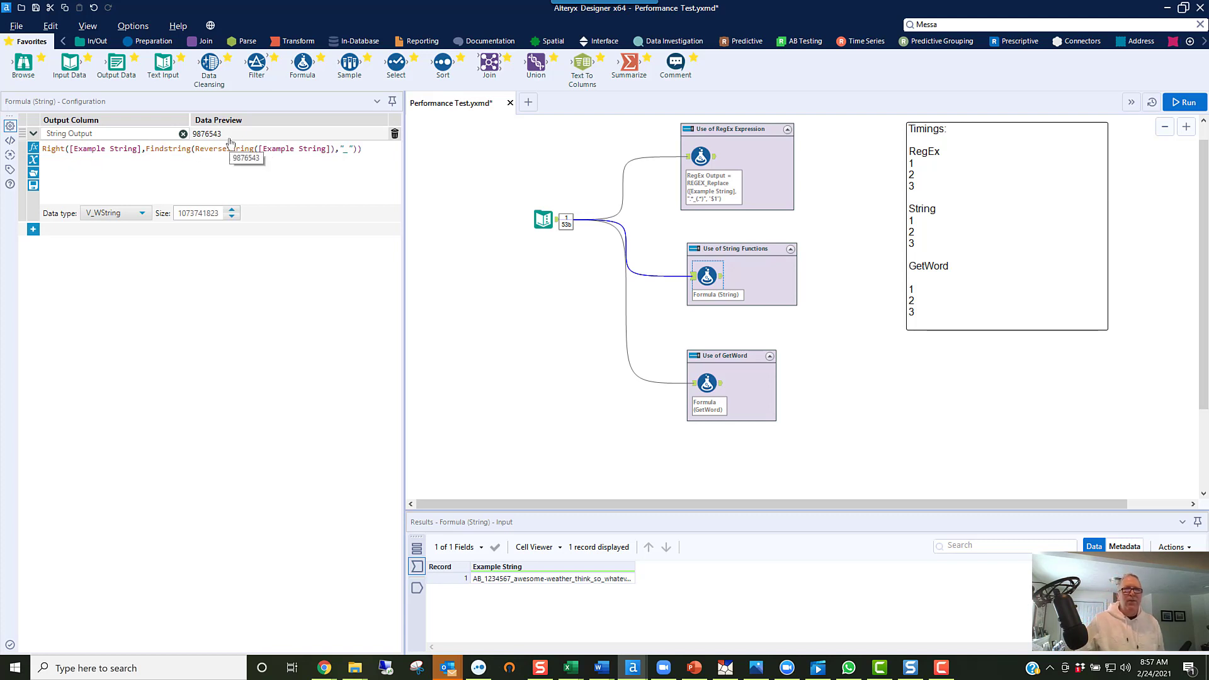
left_click(723, 357)
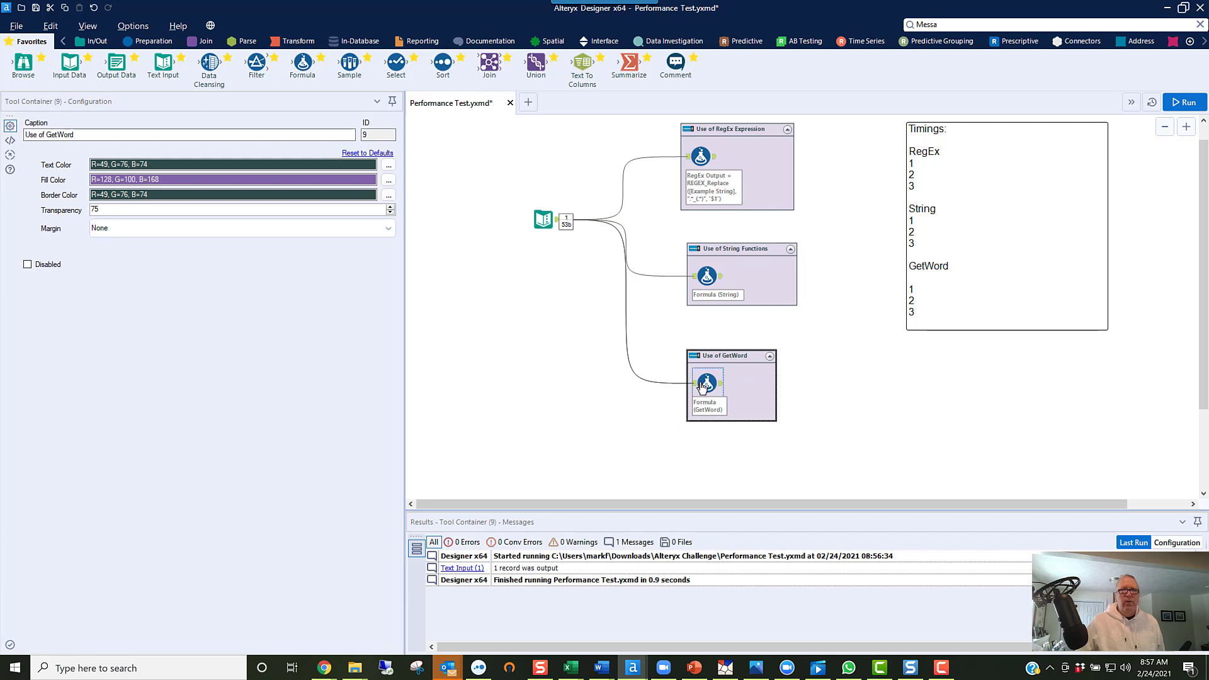
left_click(703, 385)
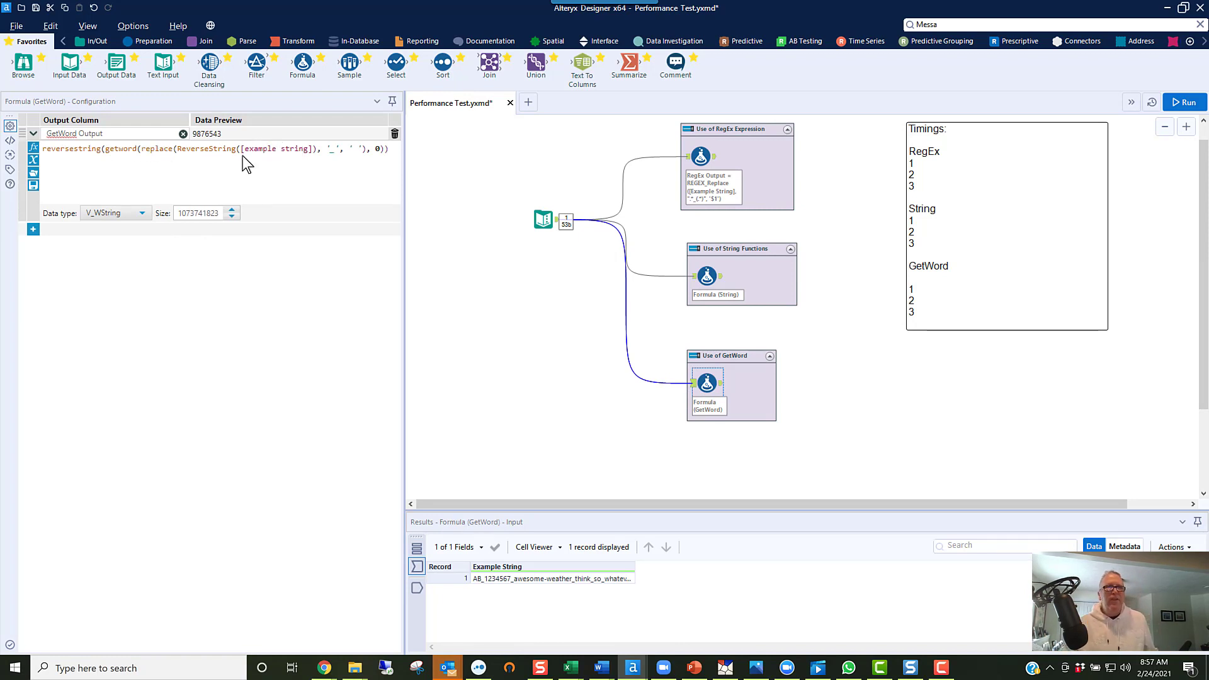
double_click(121, 149)
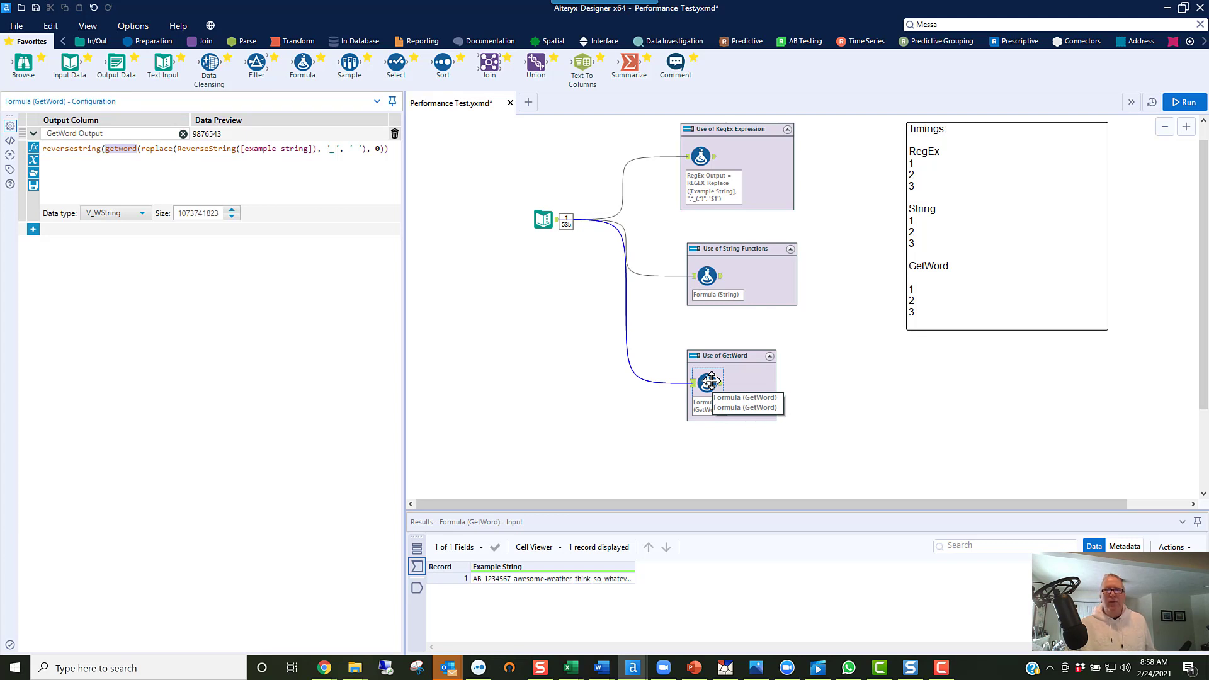
left_click(577, 411)
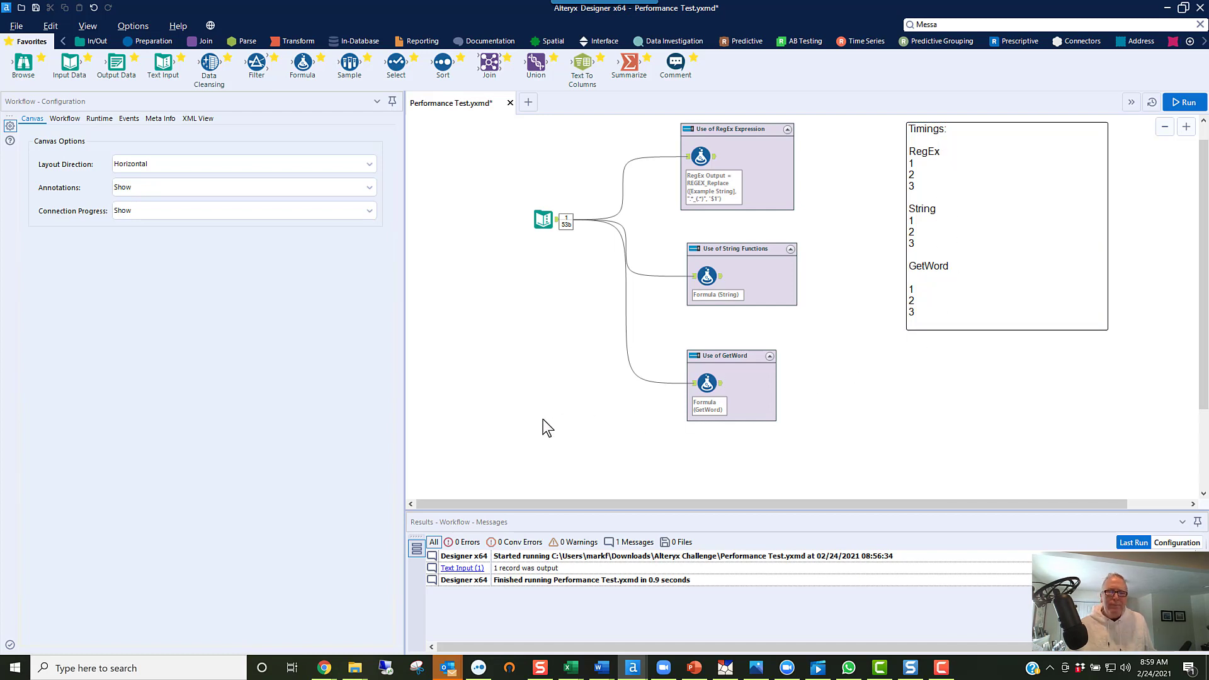
Review the annotation names of the RegEx, String and GetWord Formula tools
left_click(703, 148)
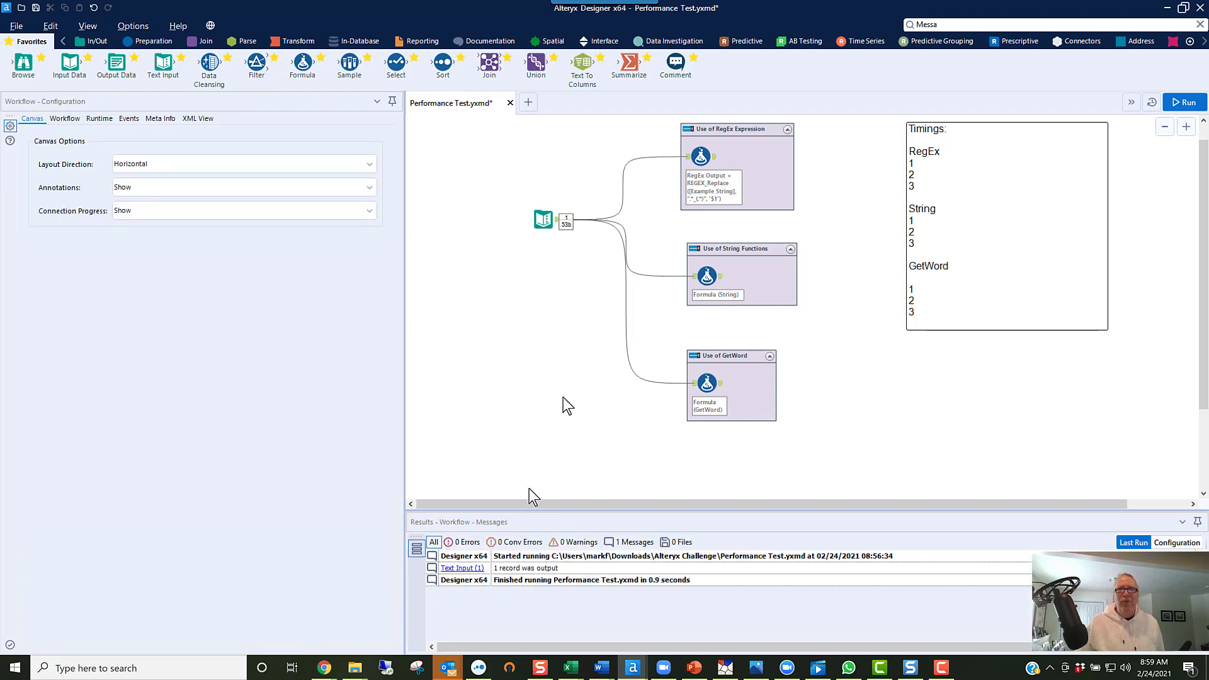
left_click(707, 152)
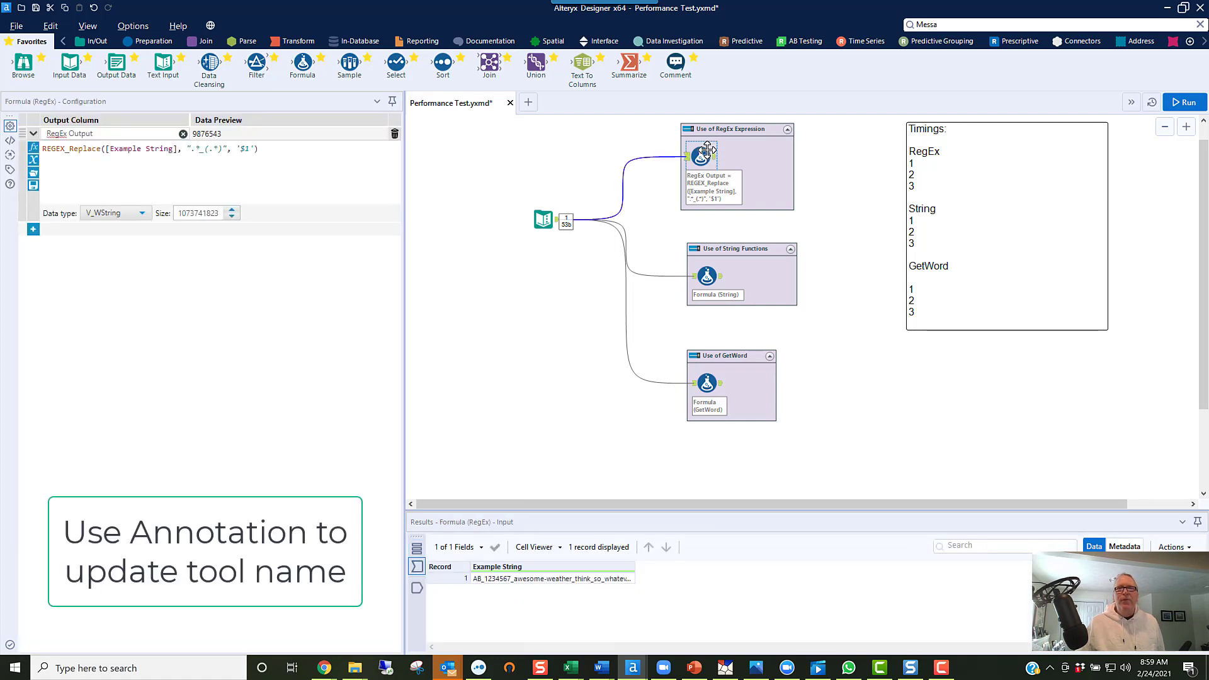
left_click(10, 170)
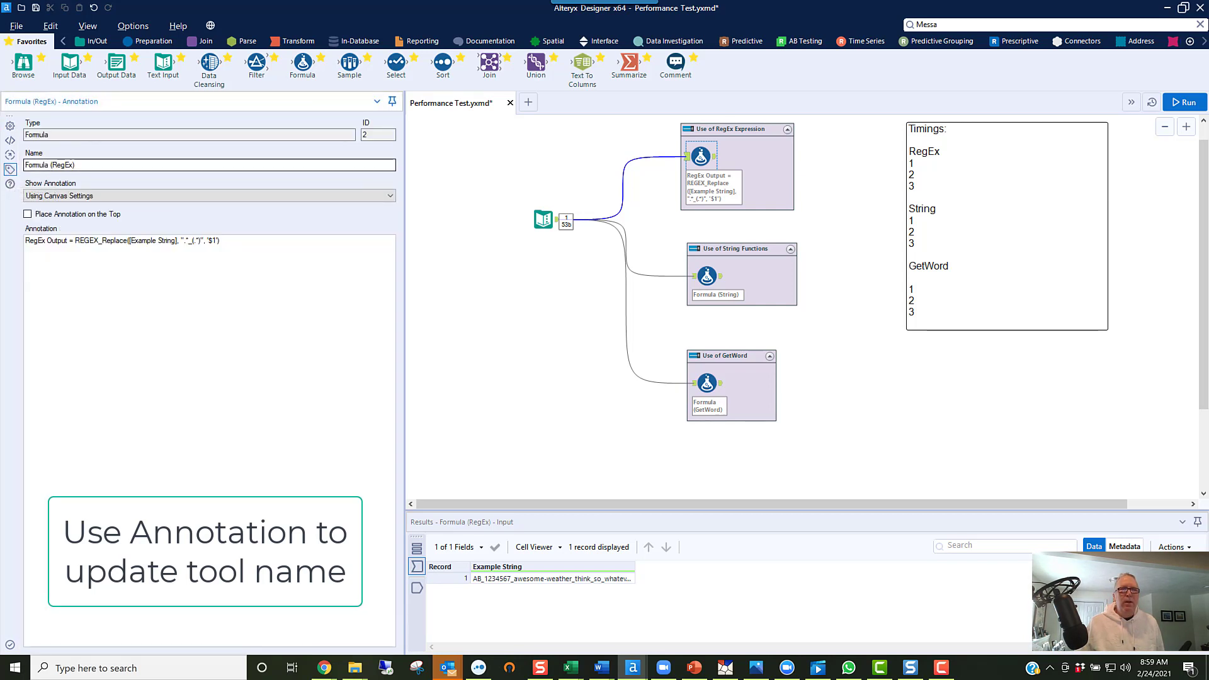
left_click(699, 275)
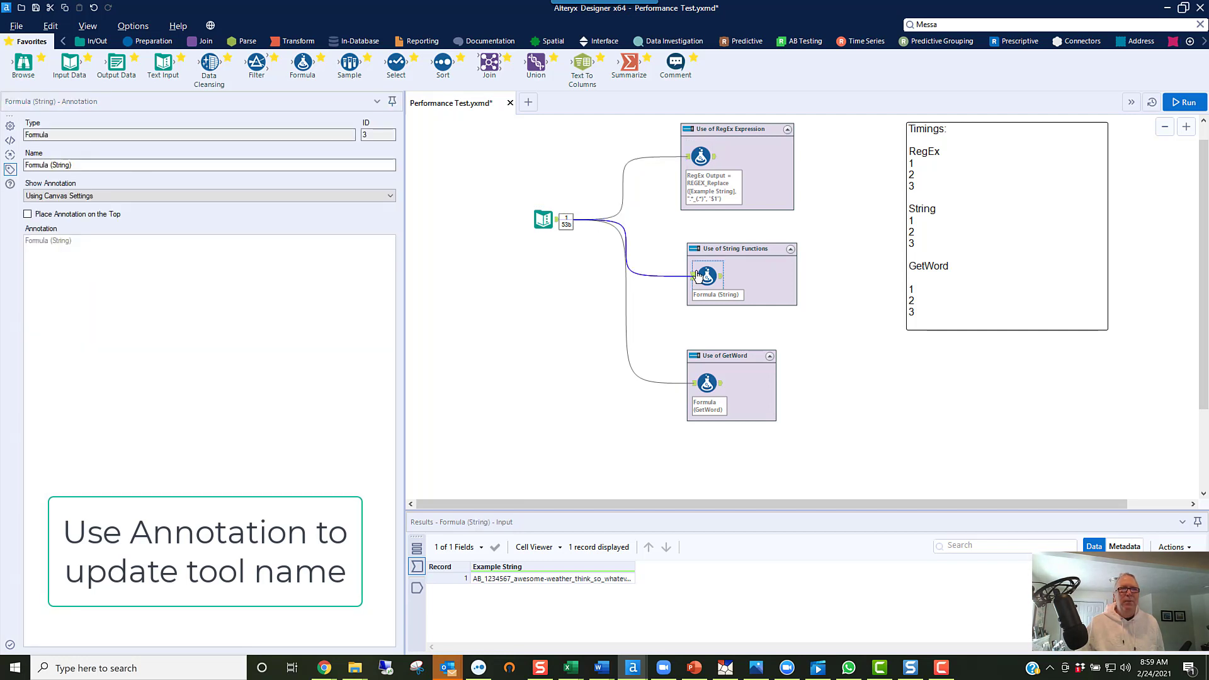
left_click(711, 387)
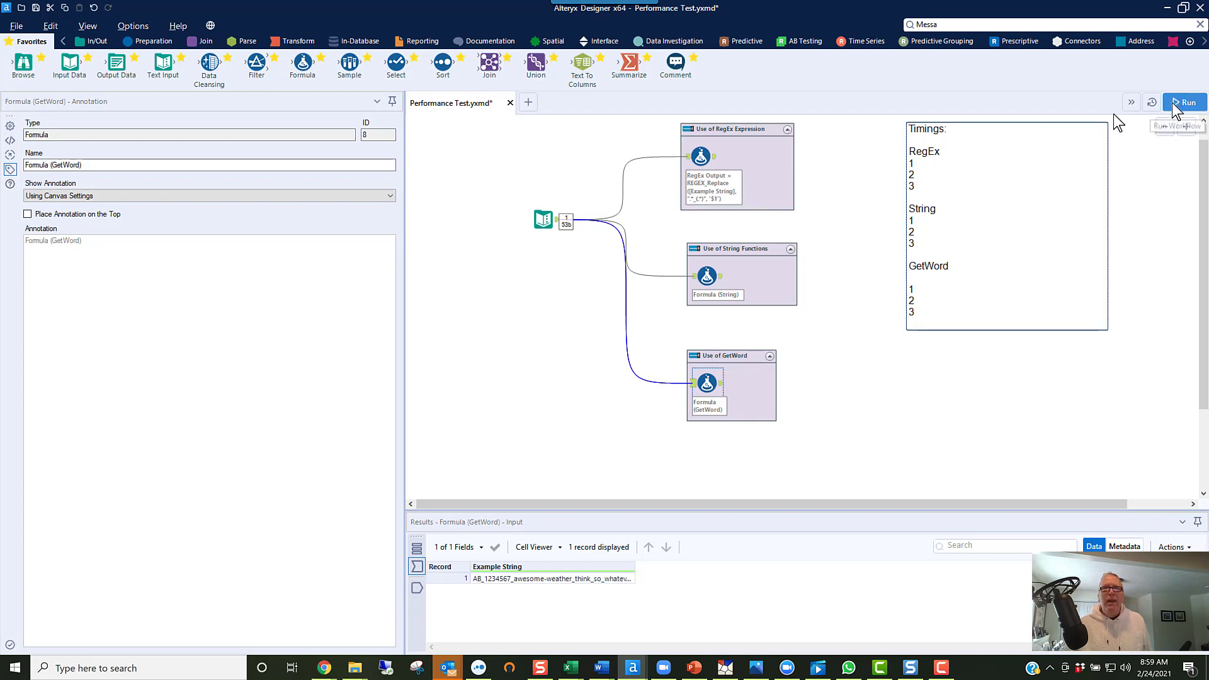
Check the Enable Performance Profiling option in the workflow's runtime settings and run the workflow three times for tool timings
left_click(508, 165)
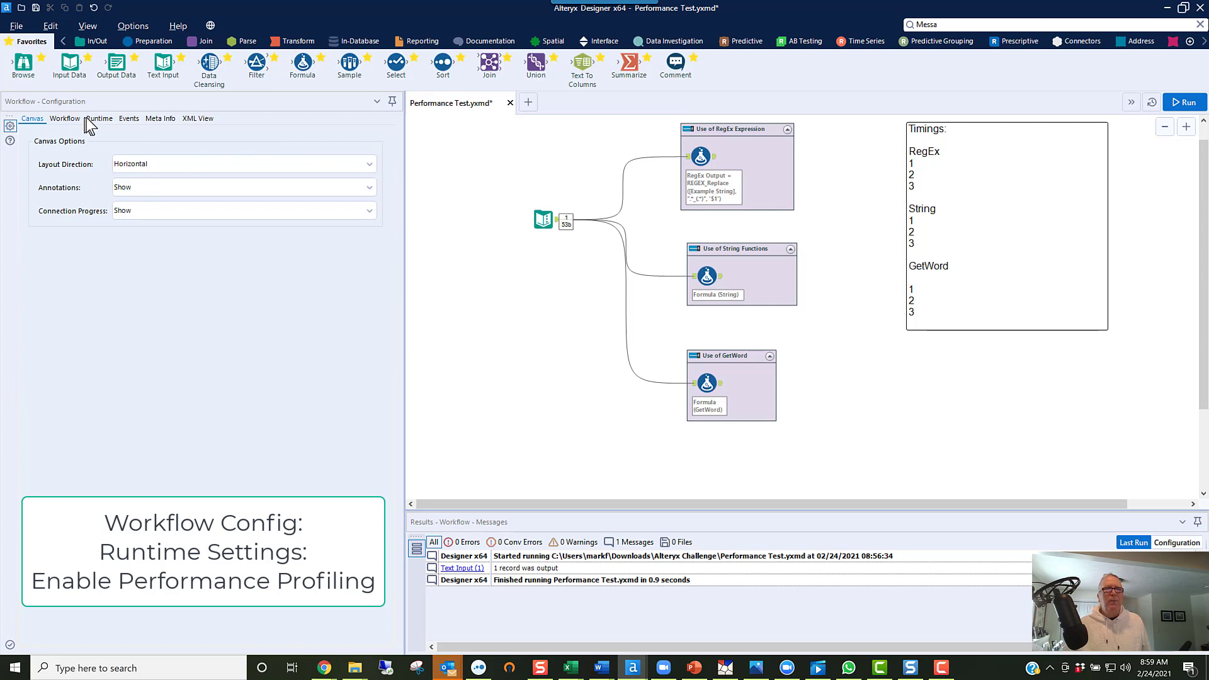
left_click(99, 121)
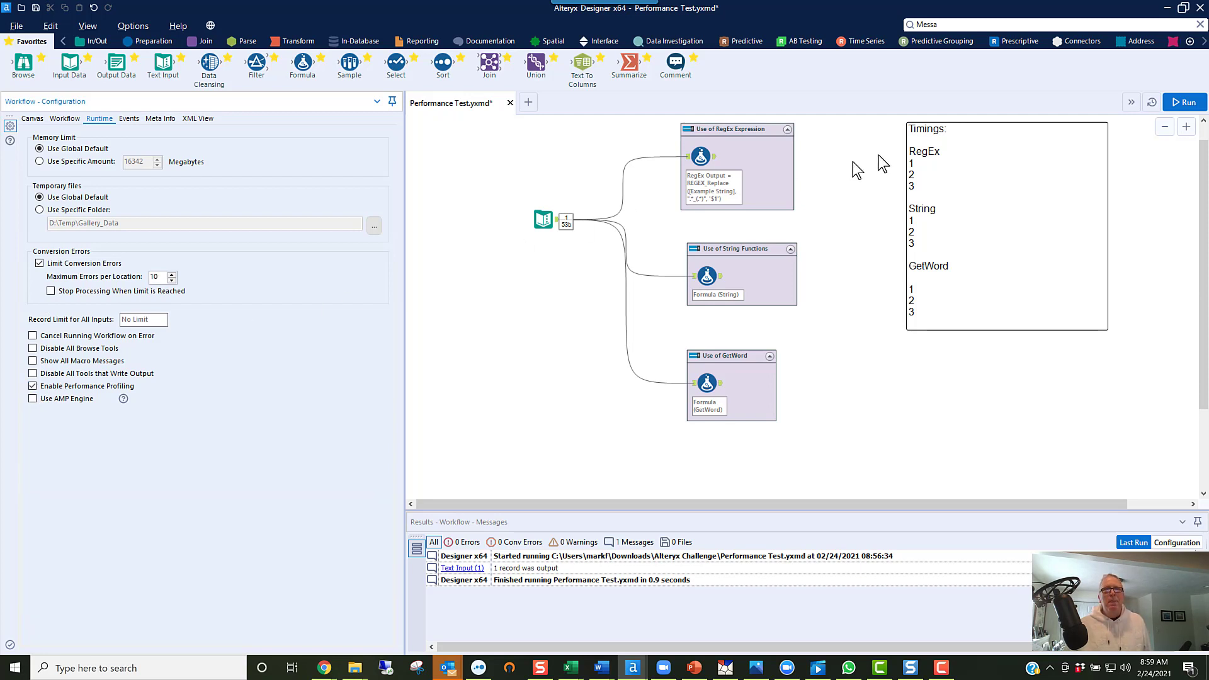
left_click(1180, 103)
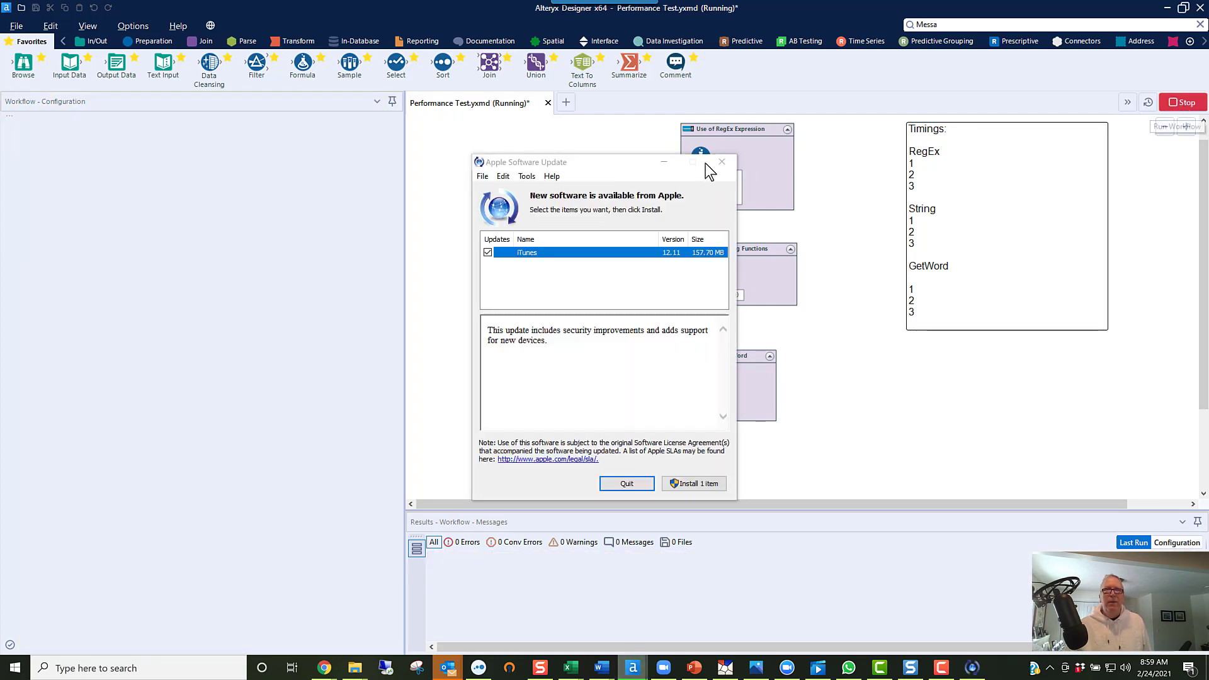
left_click(721, 162)
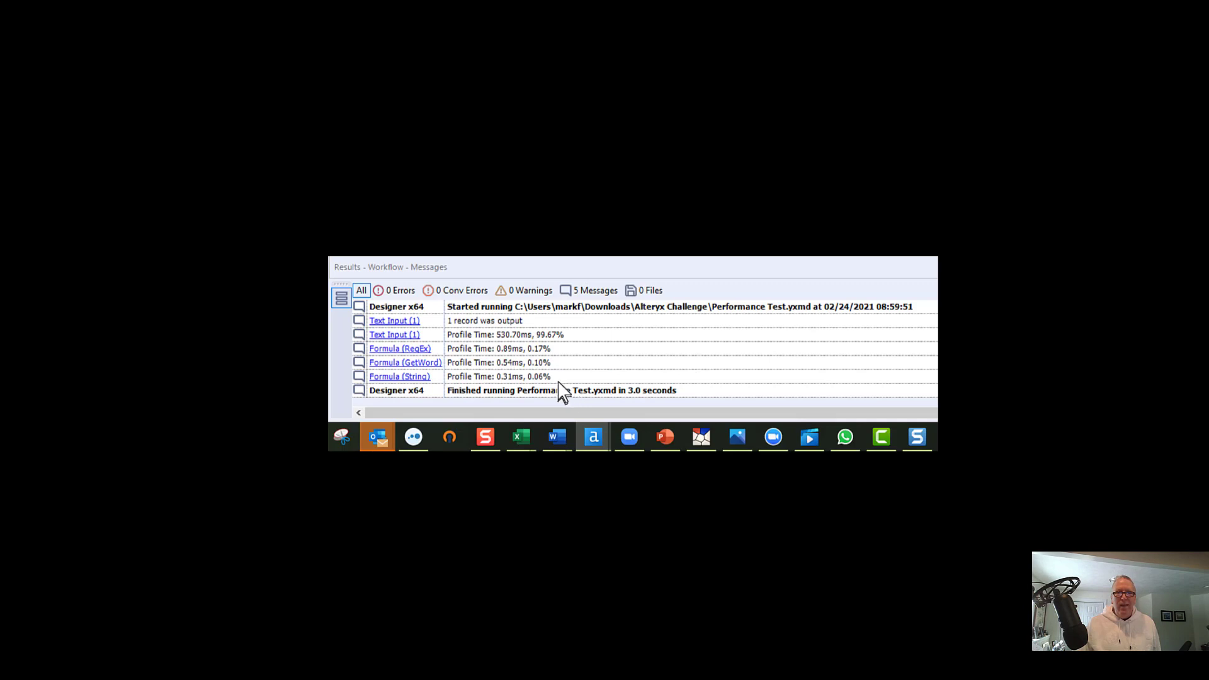
key("ctrl+r")
key("ctrl+r")
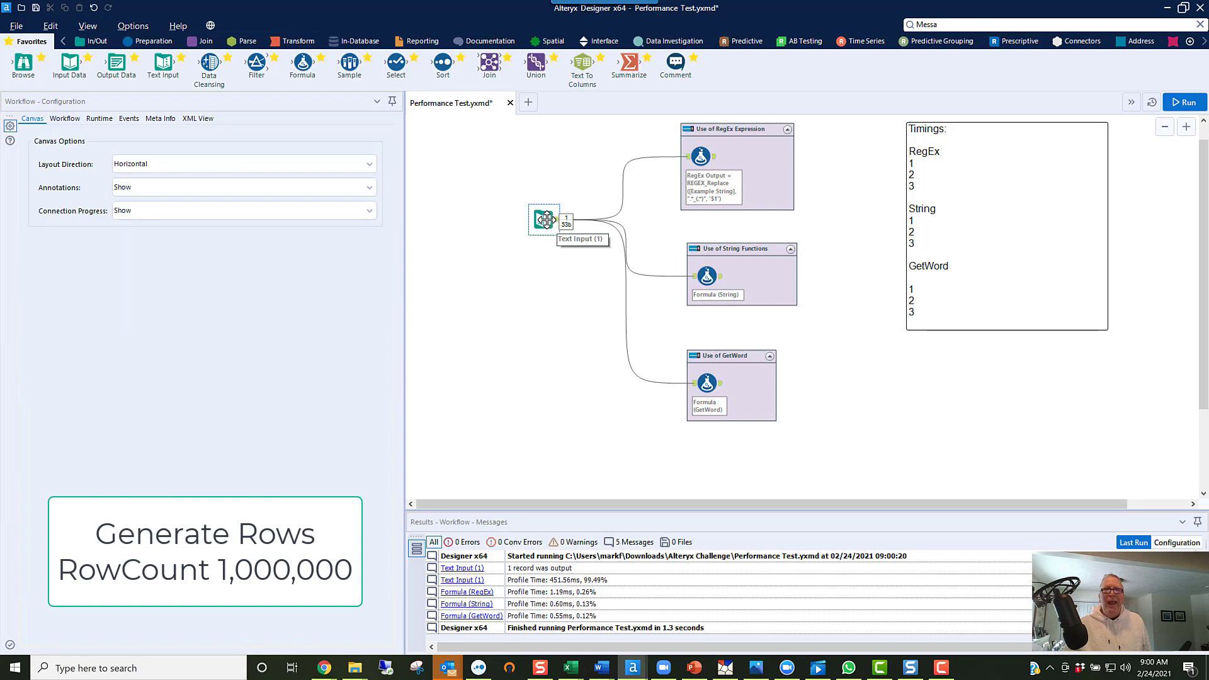
Insert a Generate Rows tool directly after the Text Input tool, ahead of the three formula branches
left_click(546, 220)
right_click(546, 221)
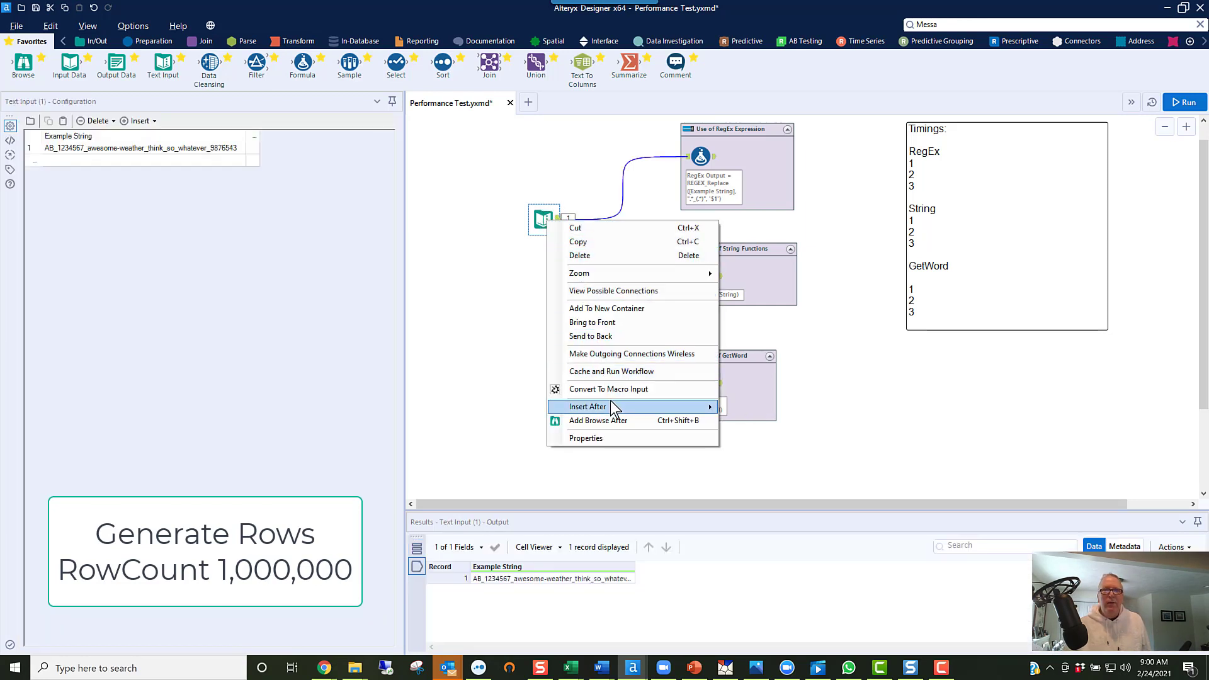
mouse_move(640, 406)
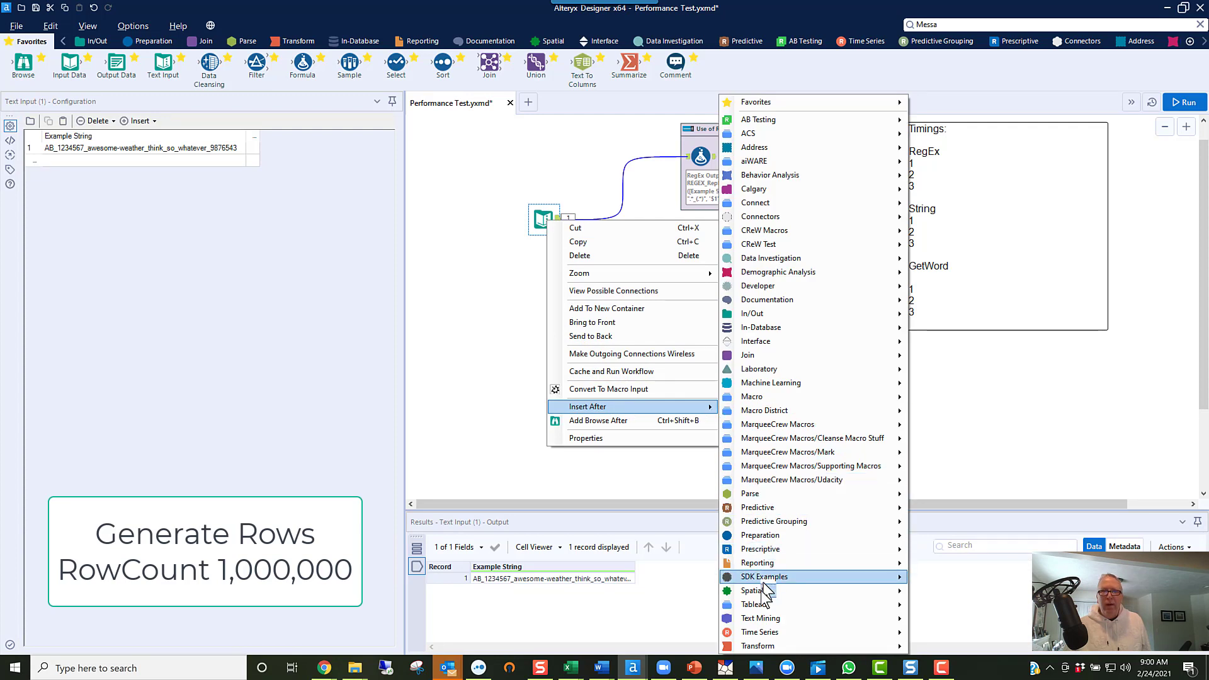
mouse_move(793, 486)
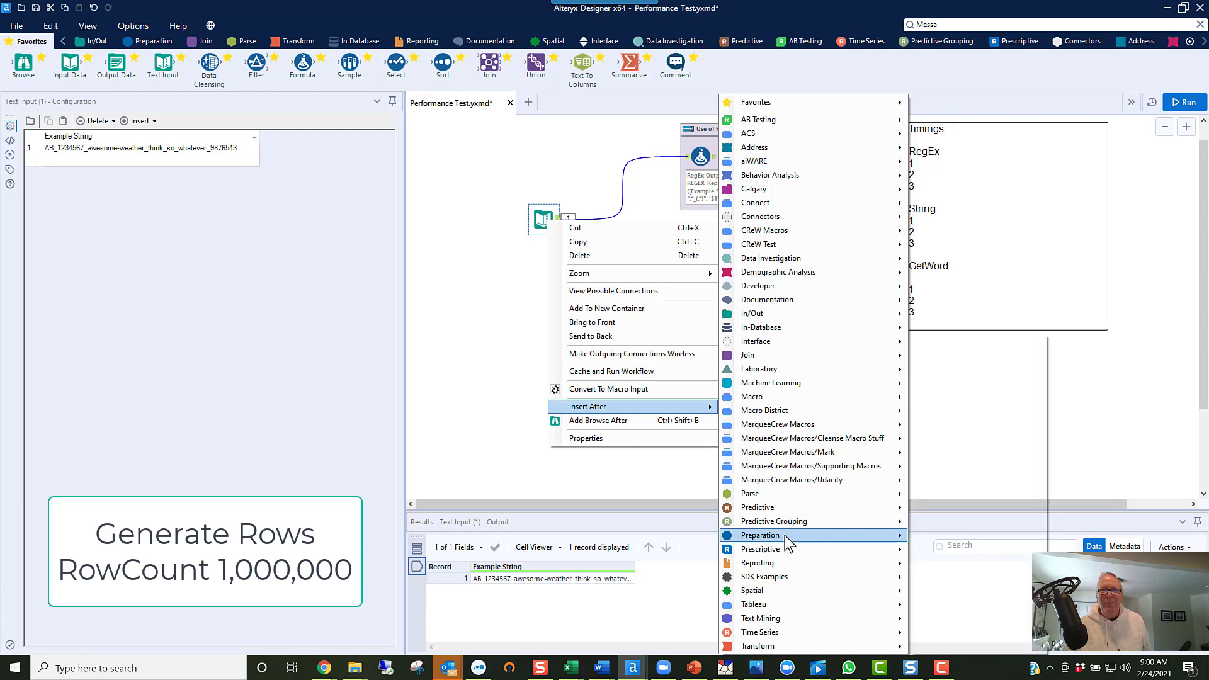
mouse_move(844, 542)
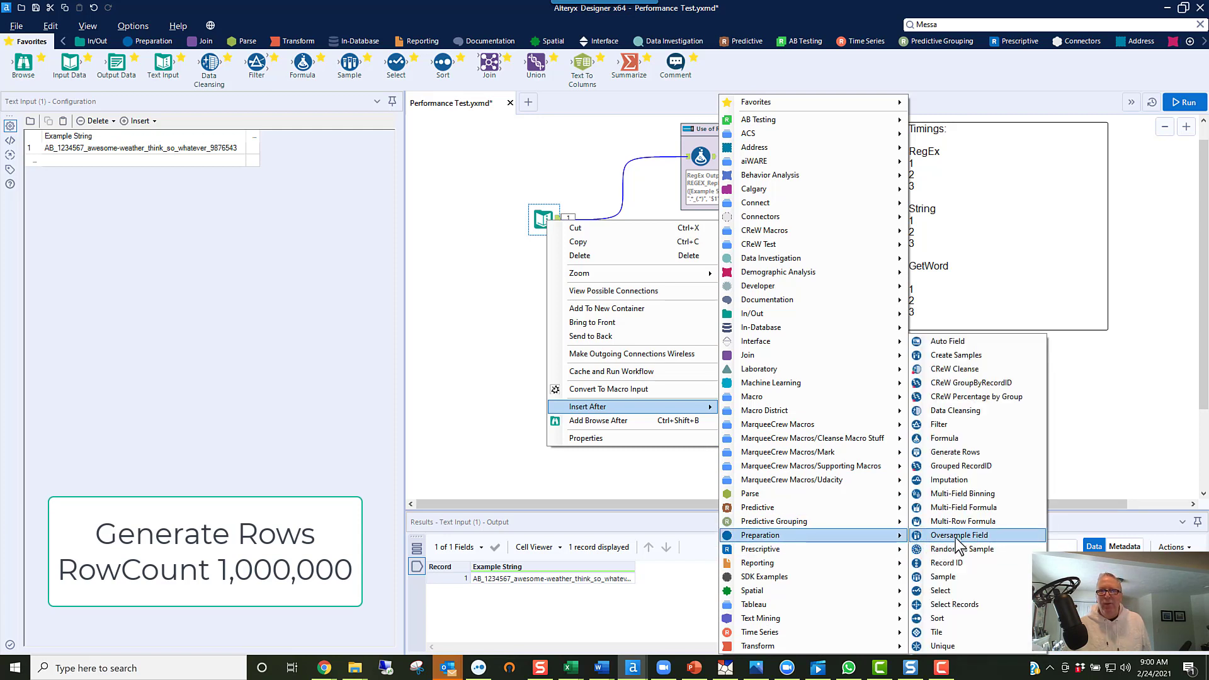
left_click(970, 456)
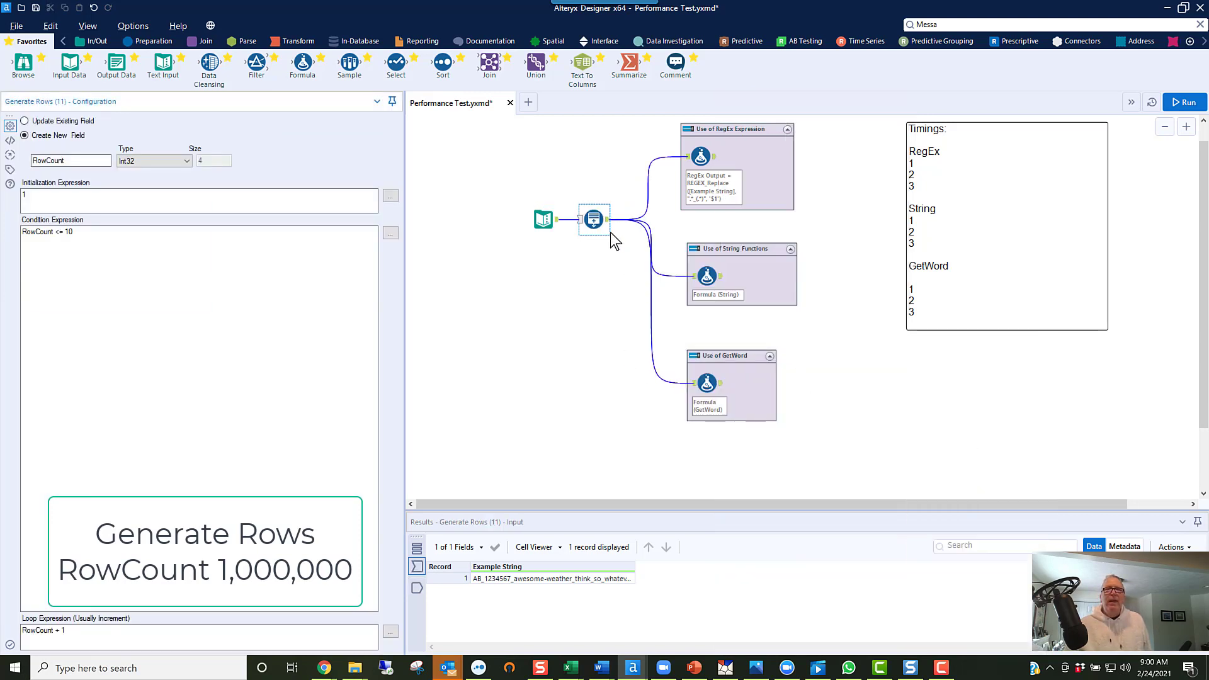
Set the Generate Rows condition expression to RowCount <= 1000000
left_click(129, 231)
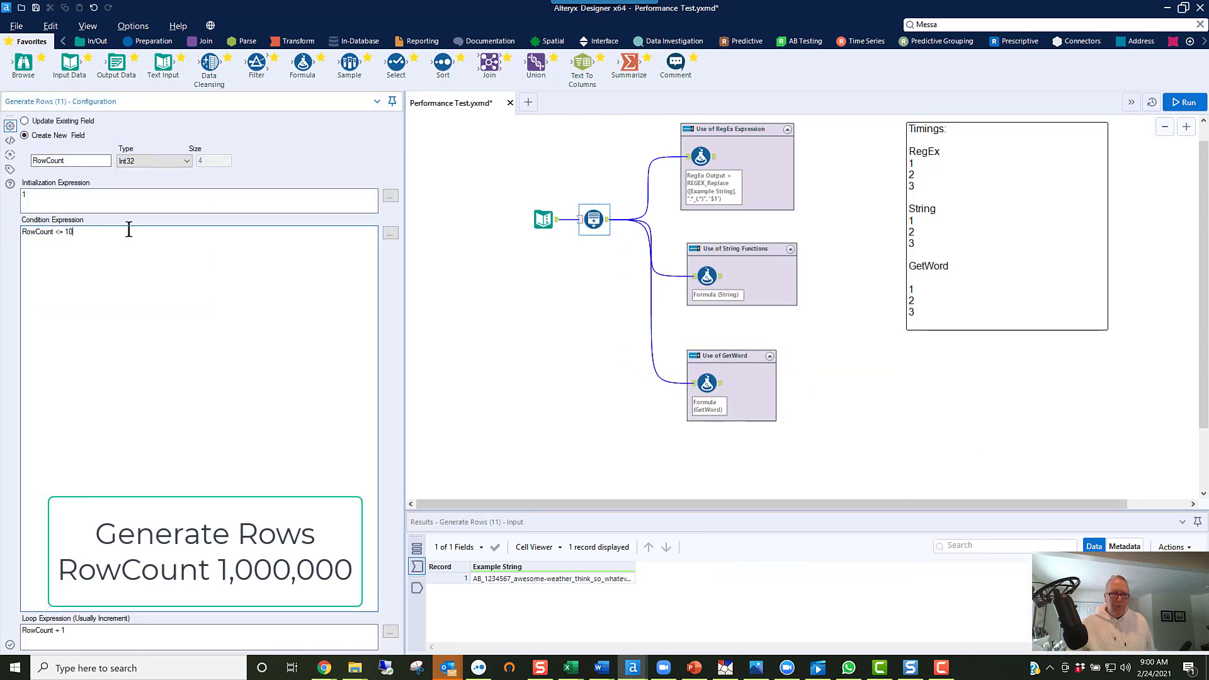
key("BackSpace")
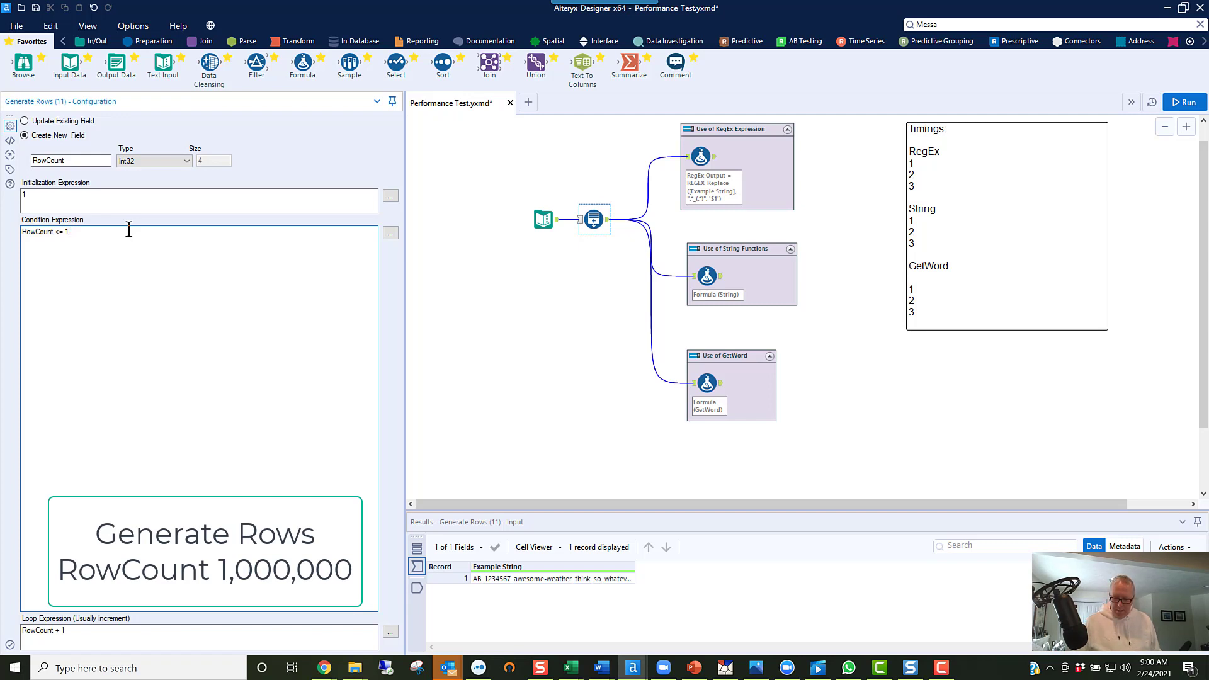
type("000000")
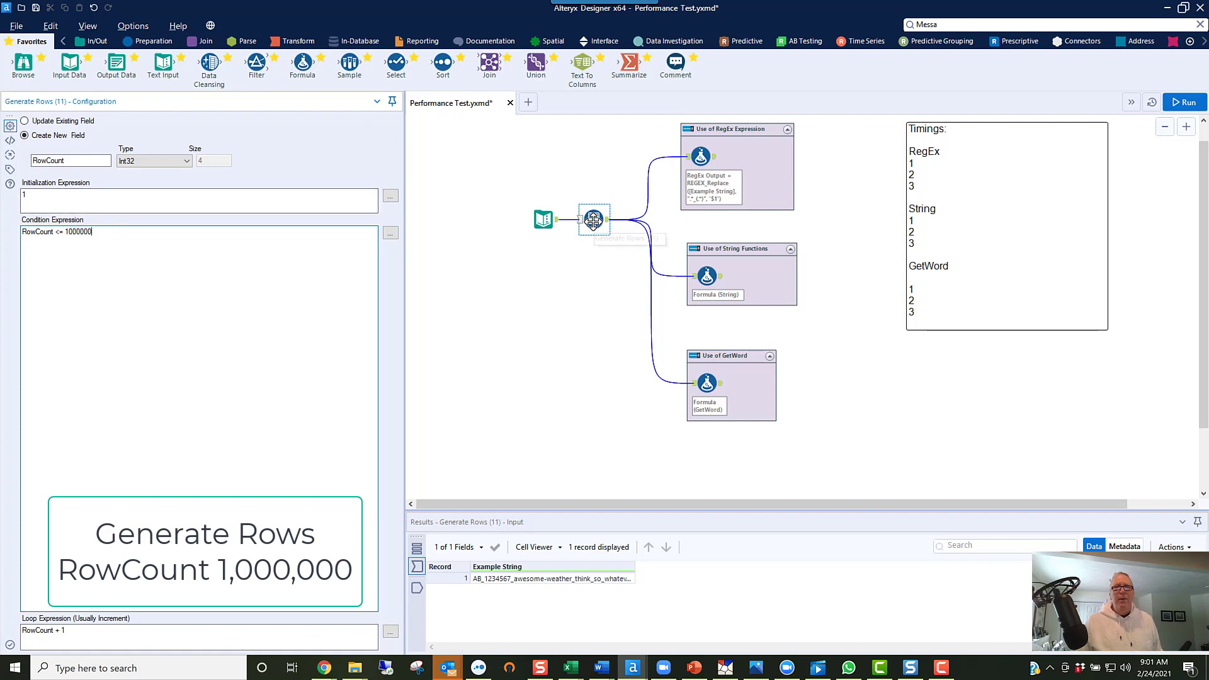
Cache the workflow at the Generate Rows tool and run it
left_click(593, 220)
right_click(594, 222)
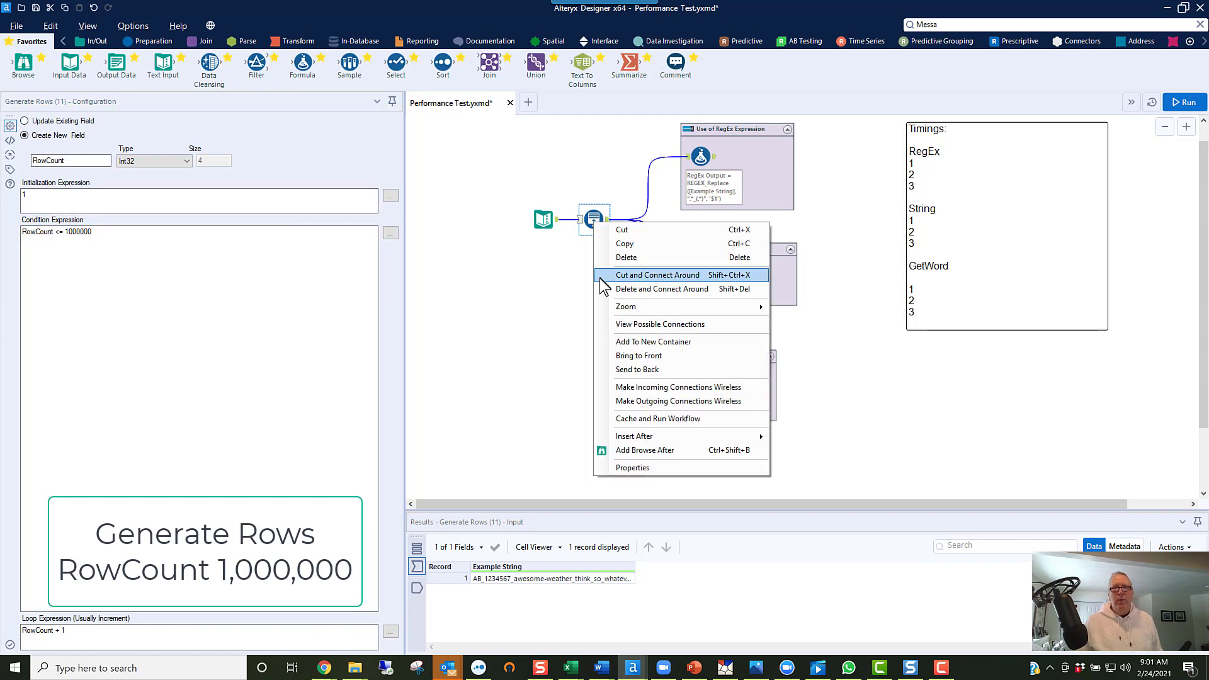
left_click(633, 420)
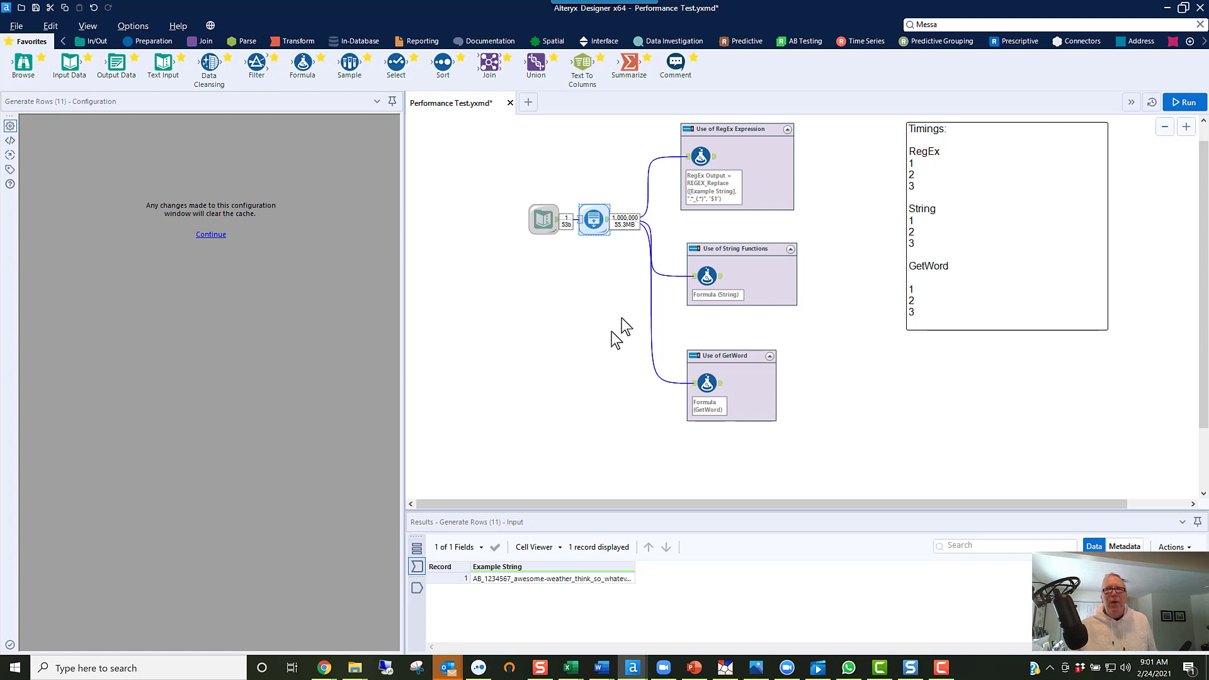
Disable the Use of String Functions and Use of GetWord containers, and run the workflow three times to time only the RegEx formula
left_click(697, 250)
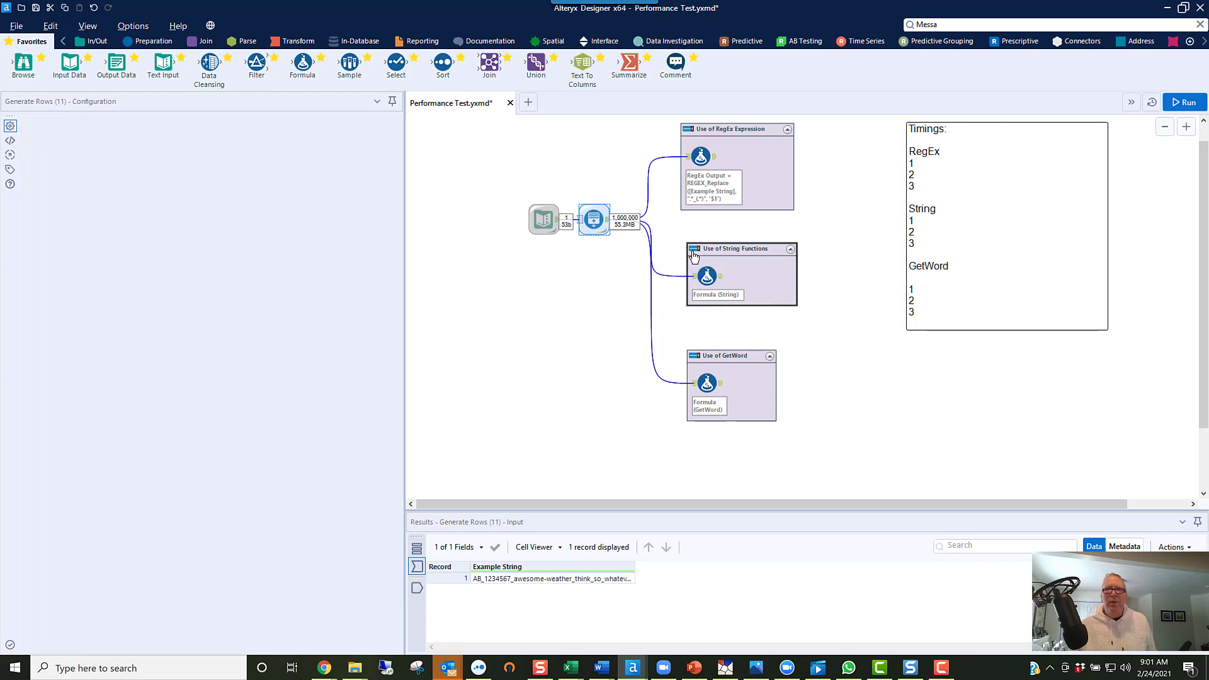
left_click(697, 354)
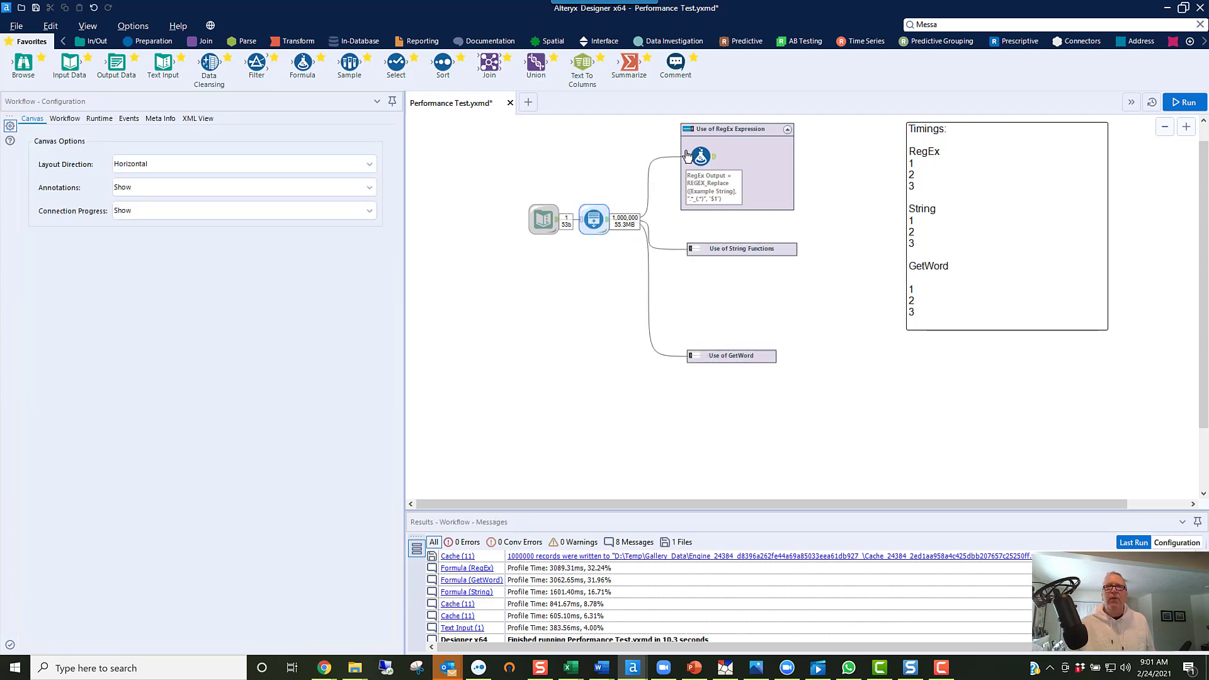
left_click(1190, 102)
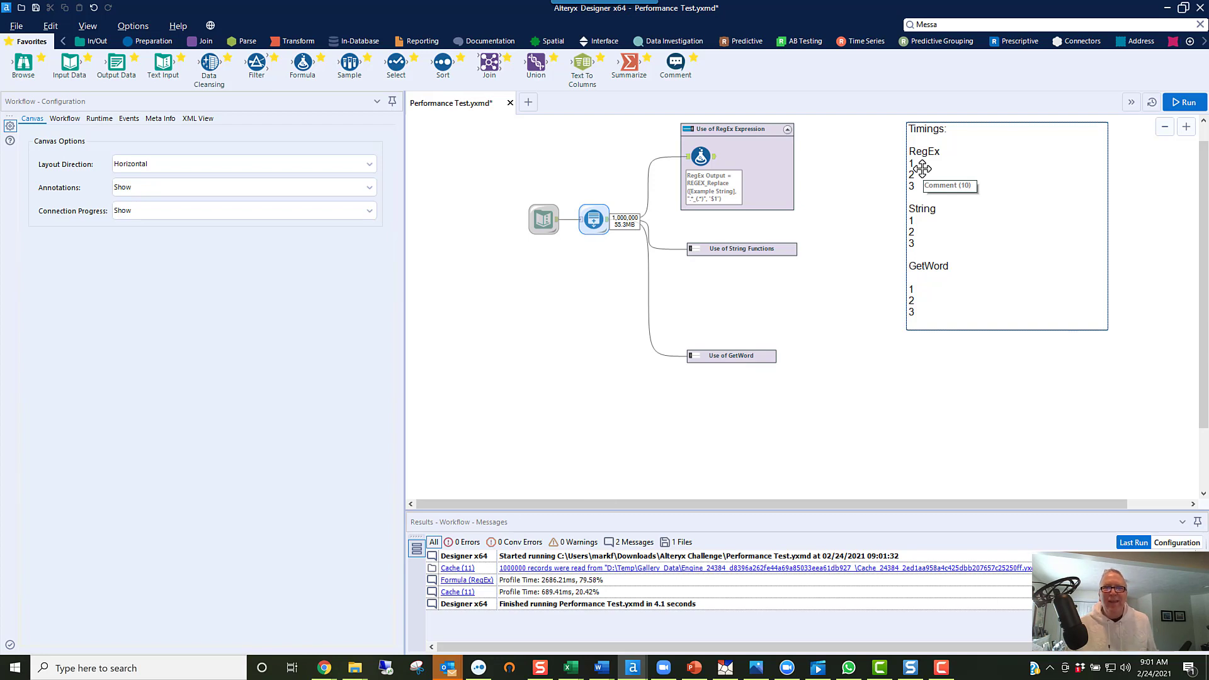
left_click(1187, 106)
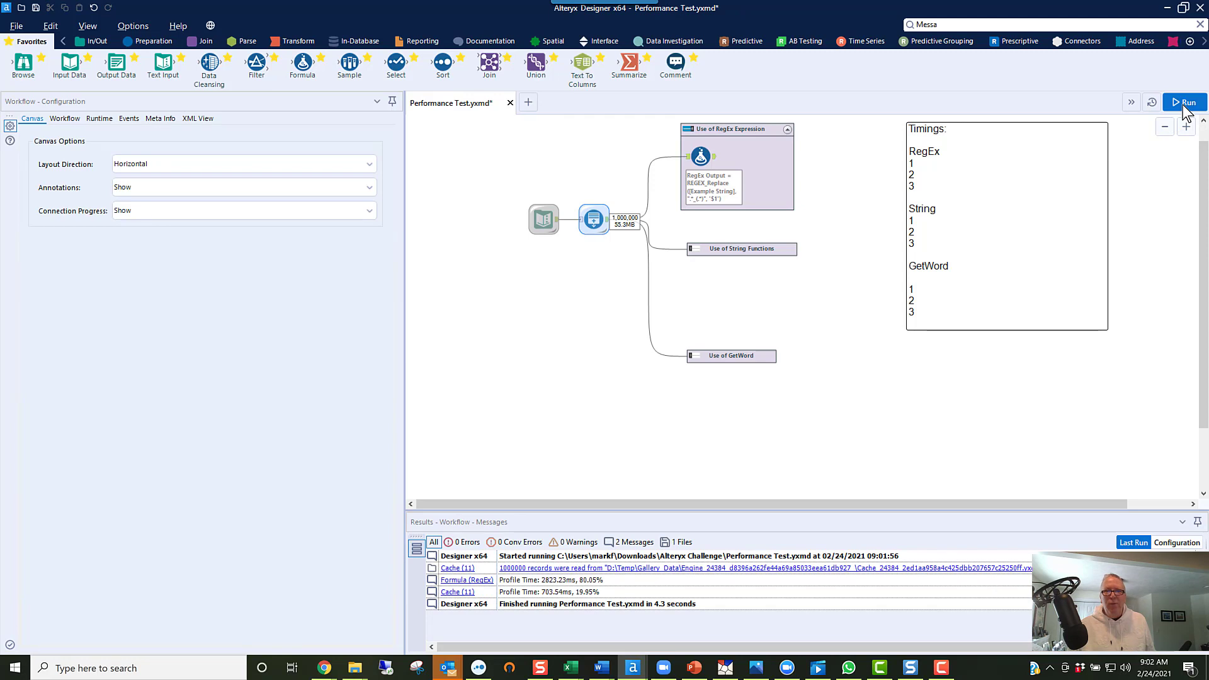
left_click(1185, 107)
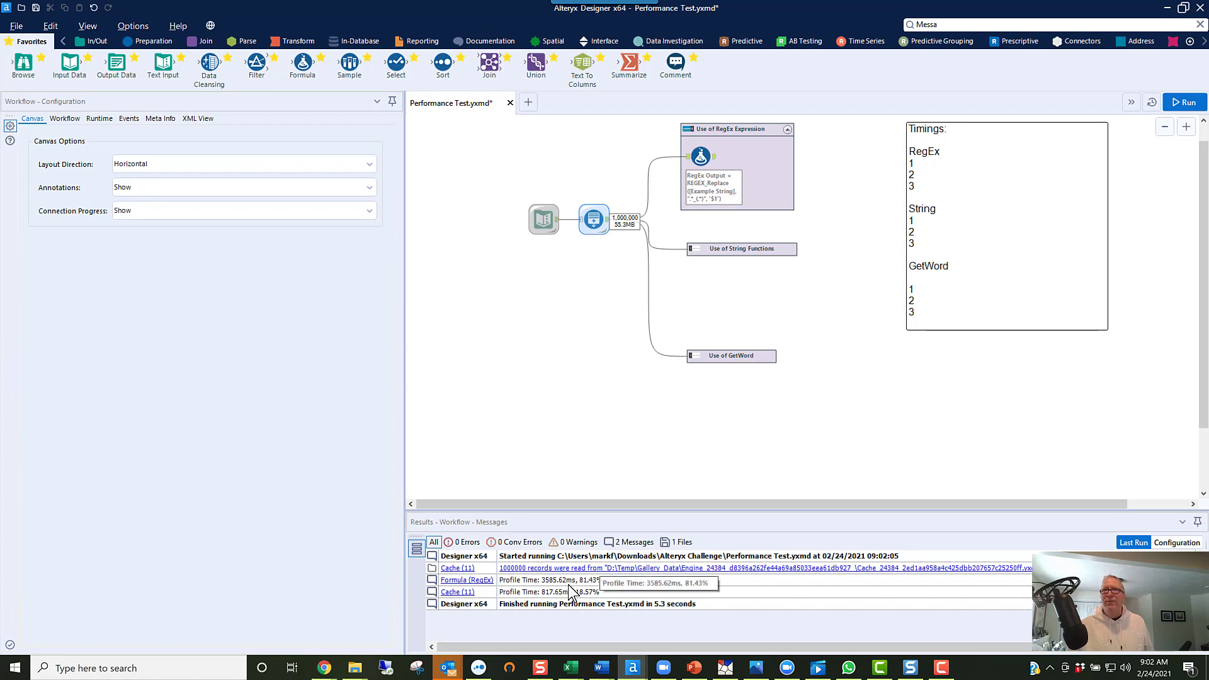
Record 2800 beside run 2 under RegEx in the Timings comment
left_click(938, 170)
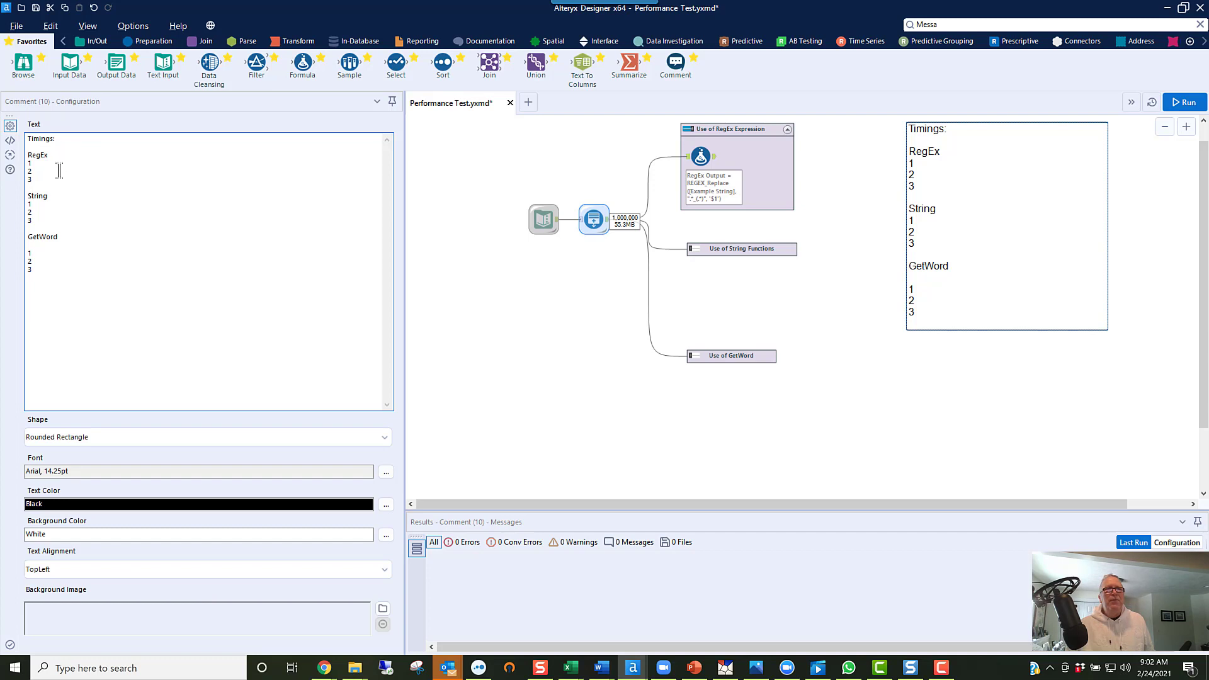
left_click(59, 170)
type("2")
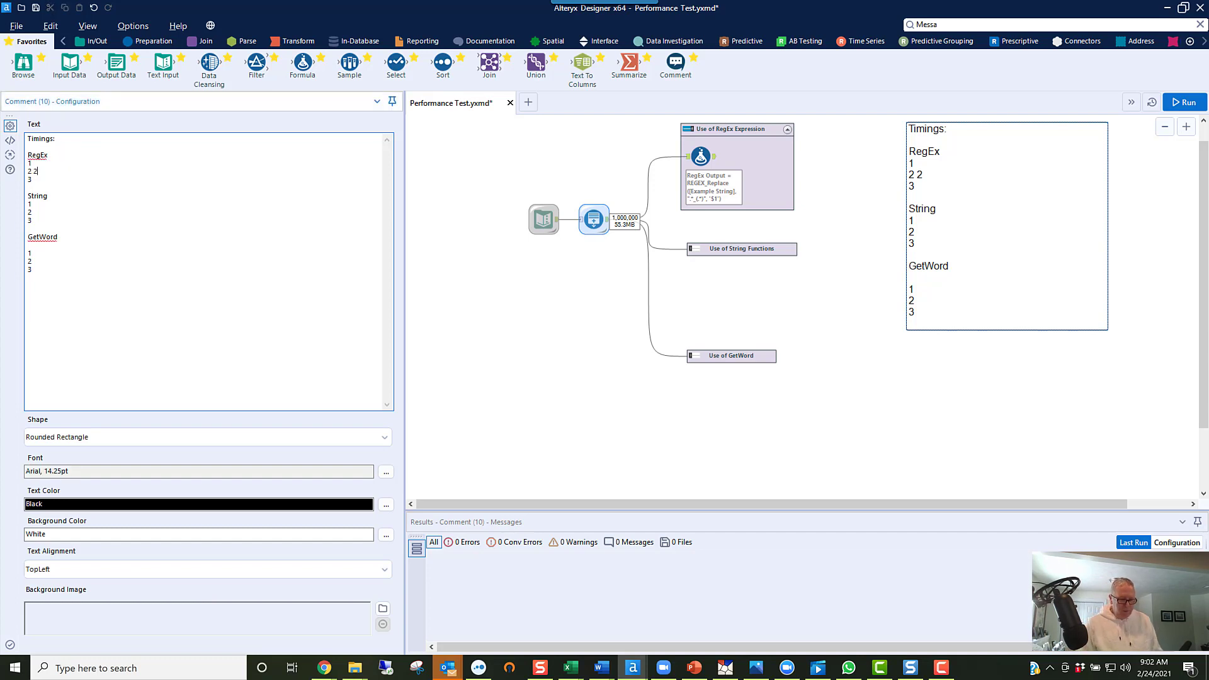
type("800")
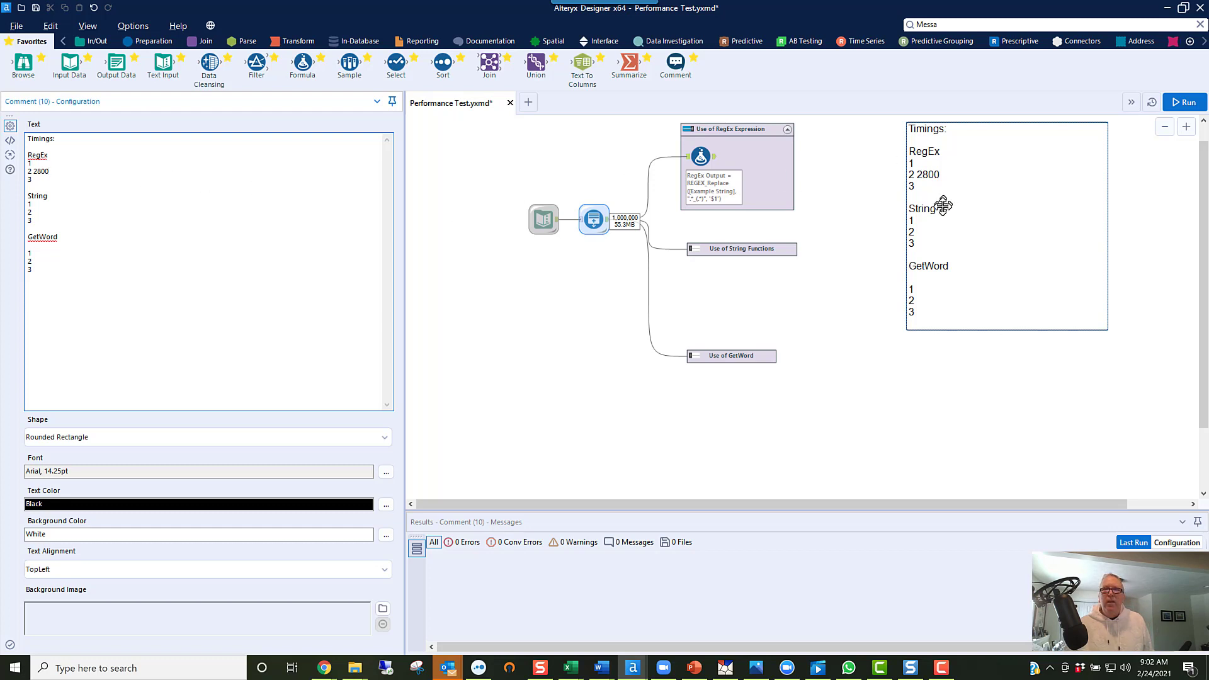
Disable the Use of RegEx Expression container, enable Use of String Functions, and run the workflow three times to time only the string formula
left_click(688, 131)
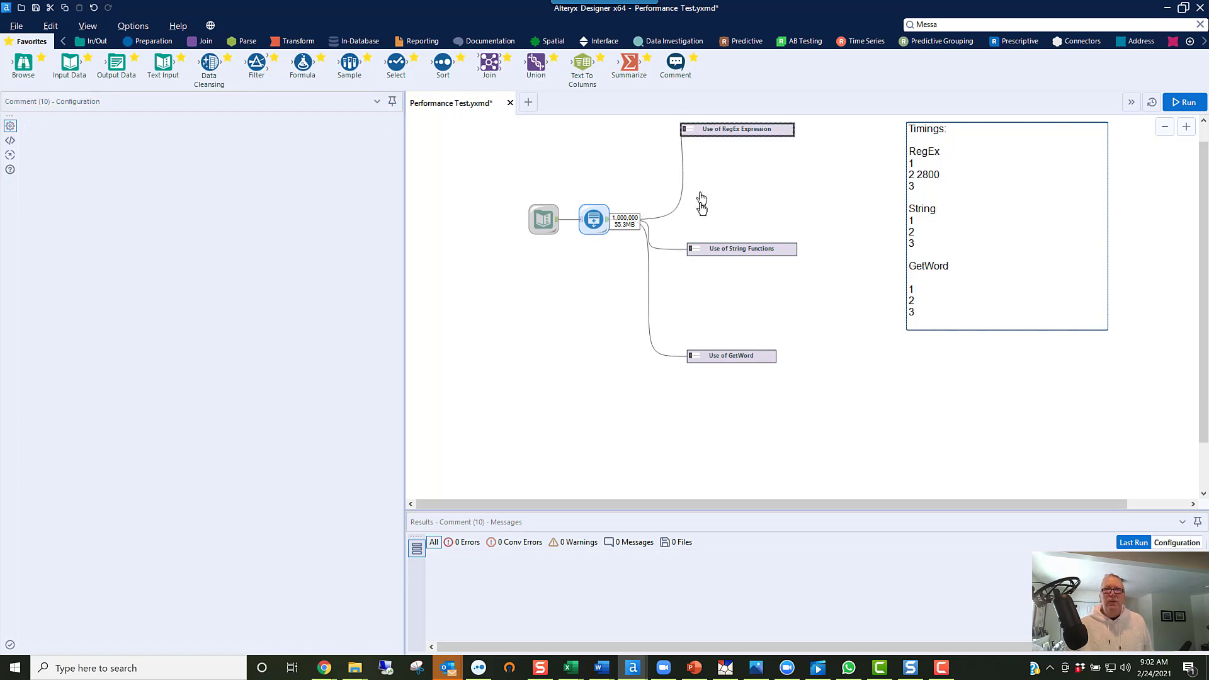
left_click(698, 253)
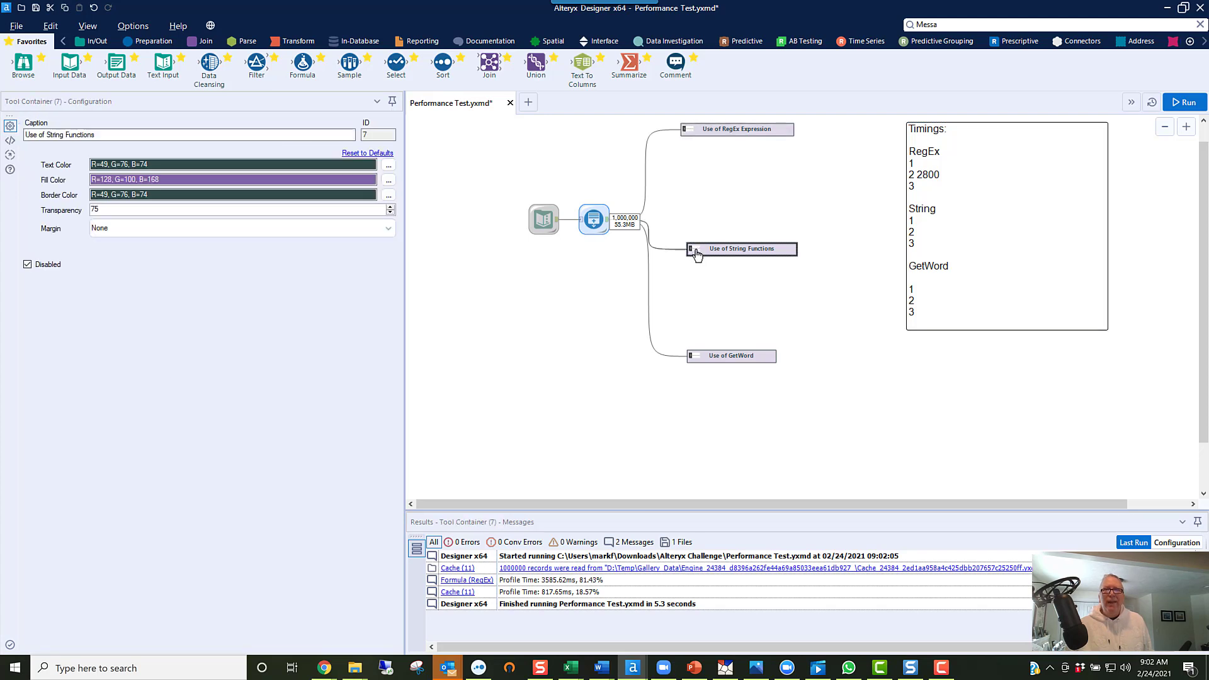
left_click(693, 250)
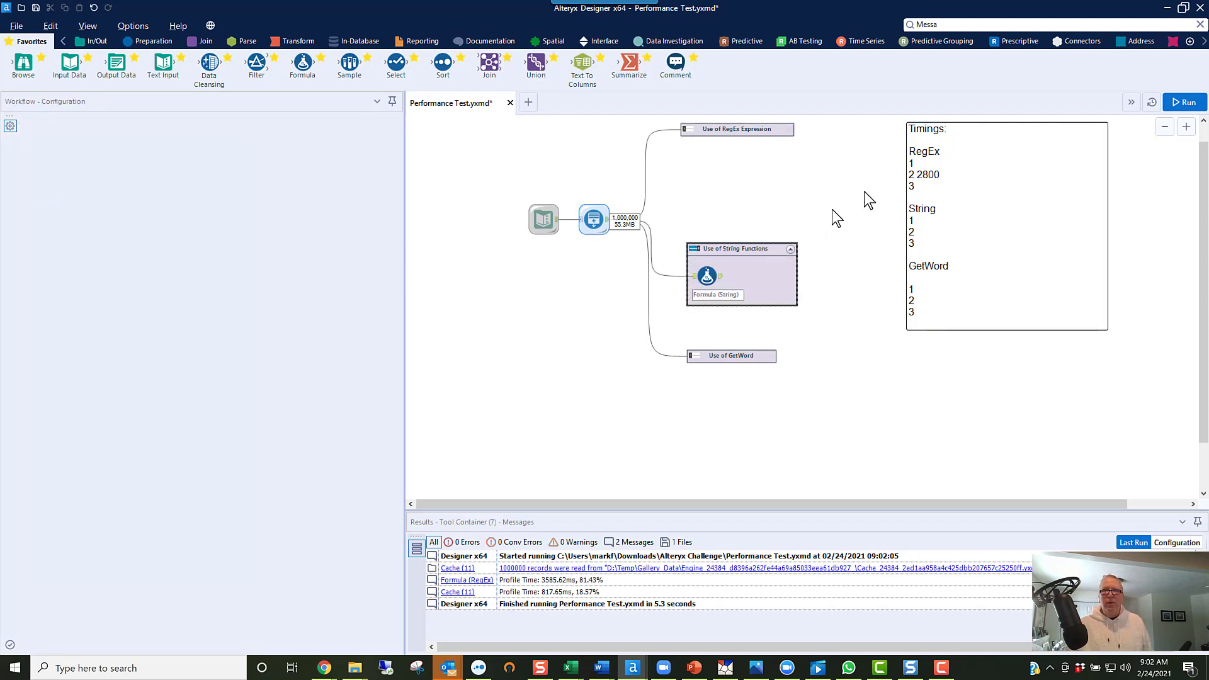
left_click(1186, 102)
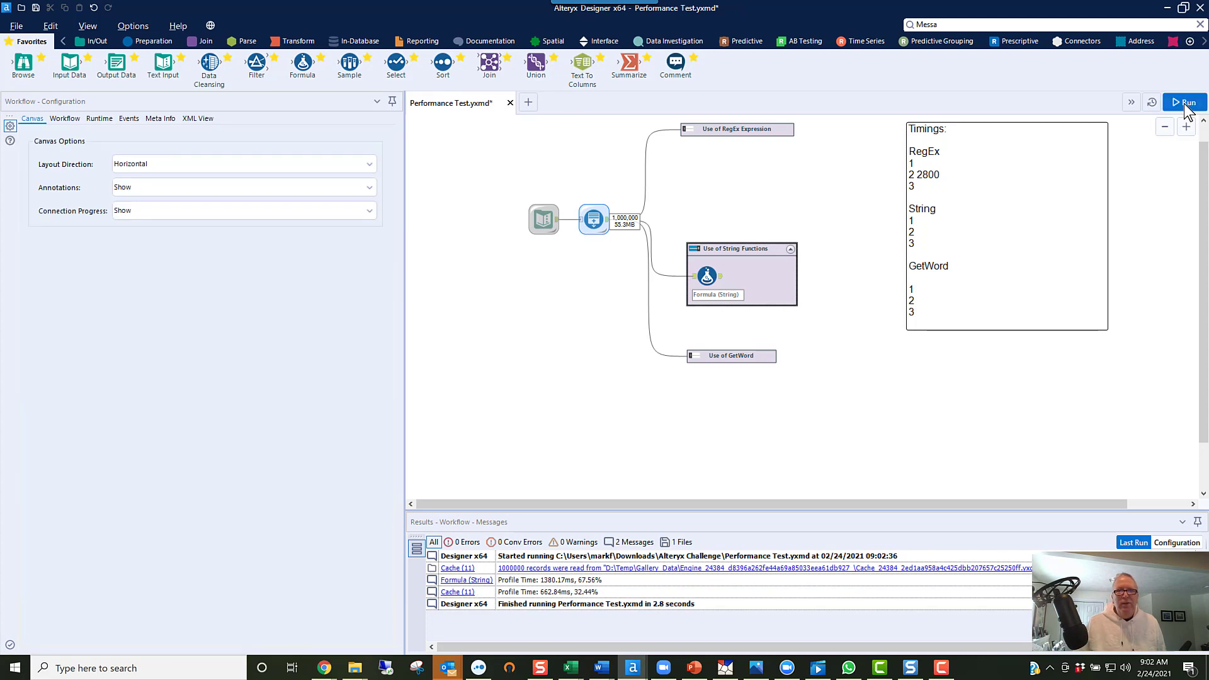
left_click(1186, 103)
left_click(1187, 105)
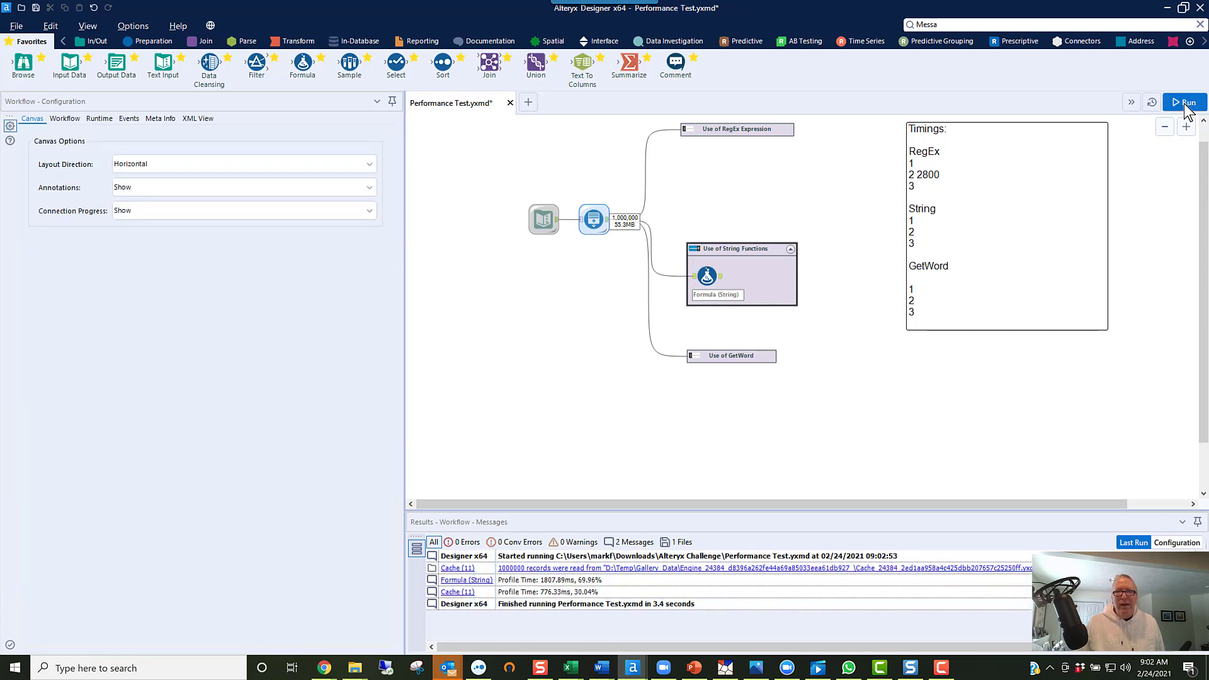
Record 1800 3.4 beside run 2 under String in the Timings comment
left_click(973, 164)
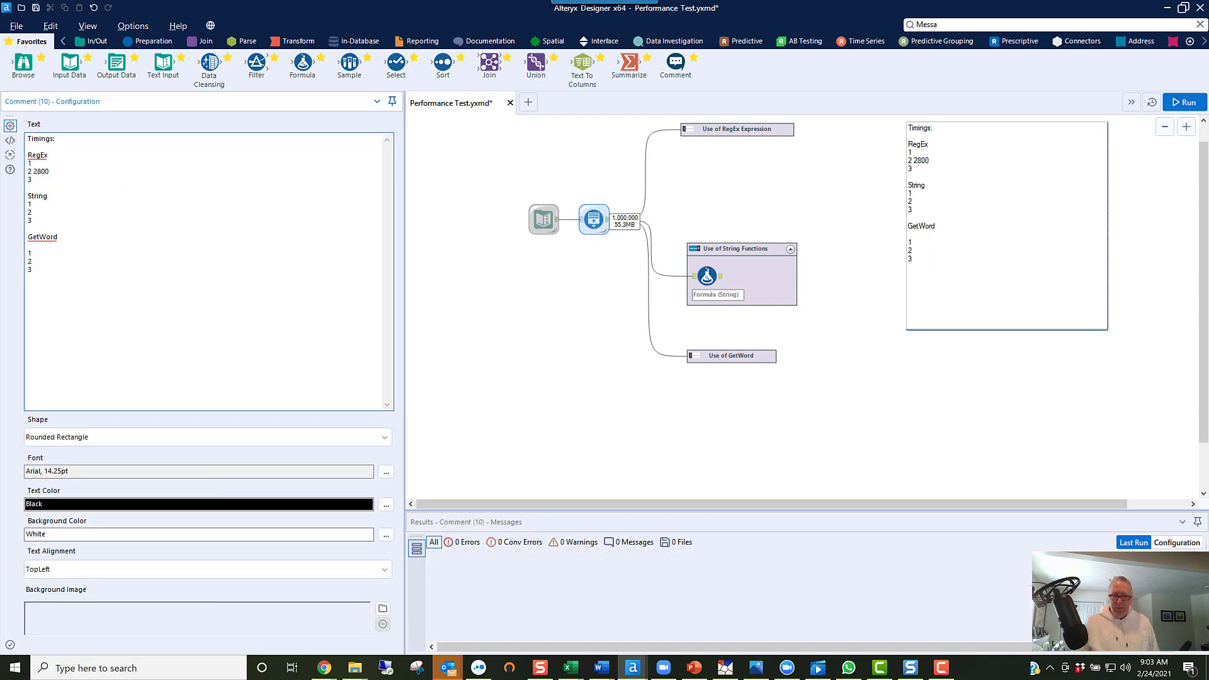
left_click(28, 139)
type("1800")
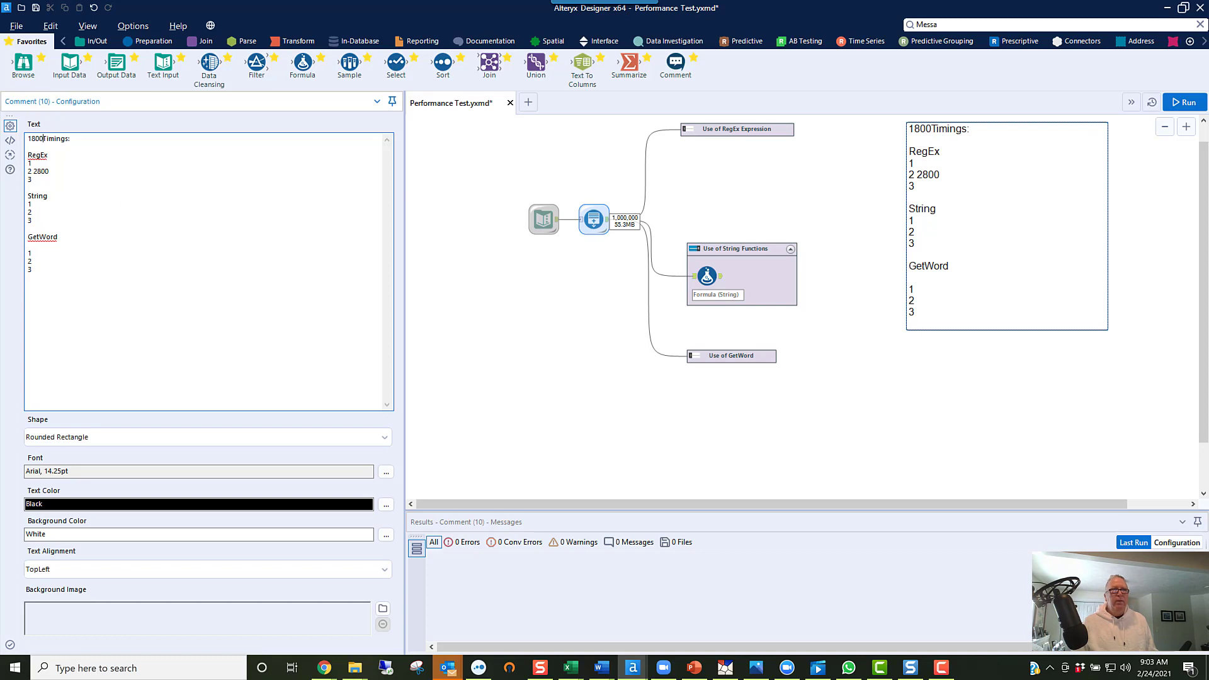
key("BackSpace")
key("BackSpace")
key("BackSpace")
key("BackSpace")
key("Down")
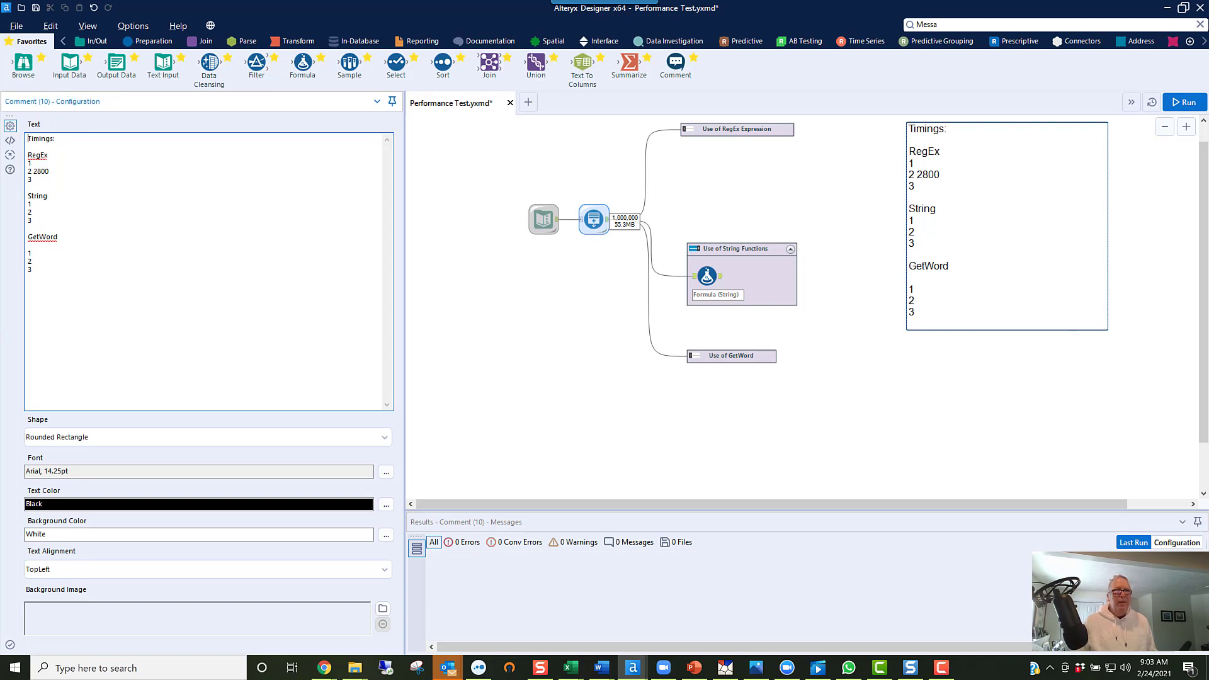
key("Down")
key("Down")
key("Down")
key("Down")
key("Down")
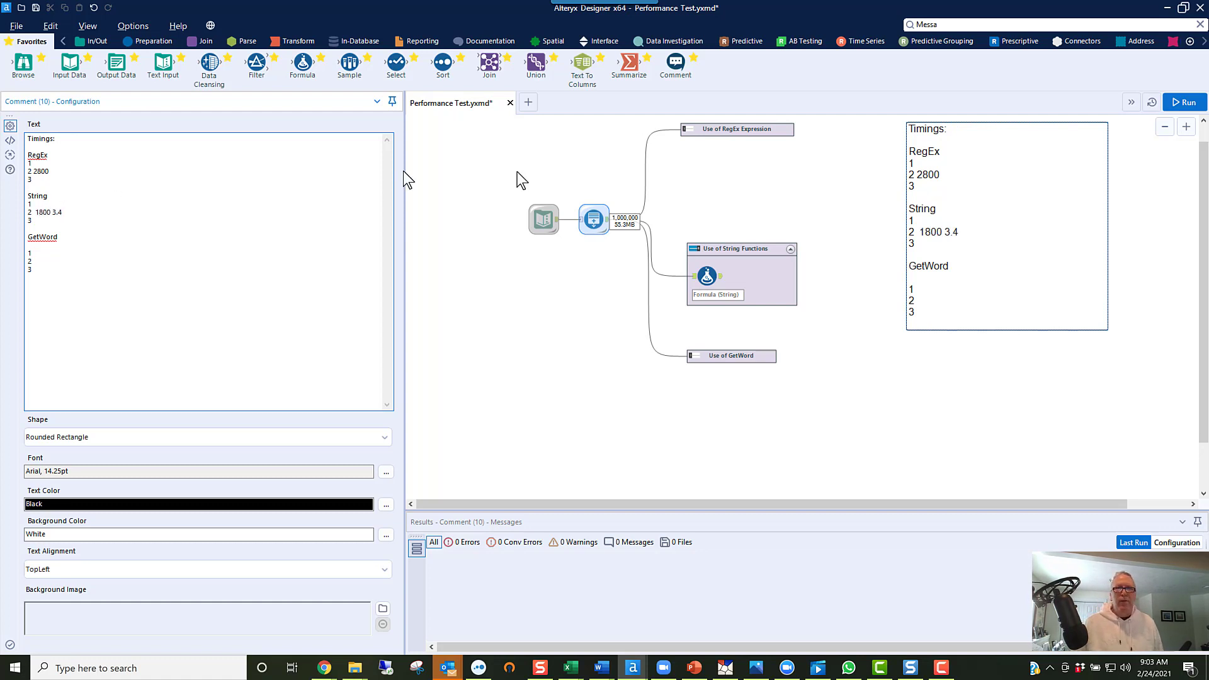
Disable the Use of String Functions container, enable Use of GetWord, and run the workflow three times to time only the GetWord formula
left_click(693, 249)
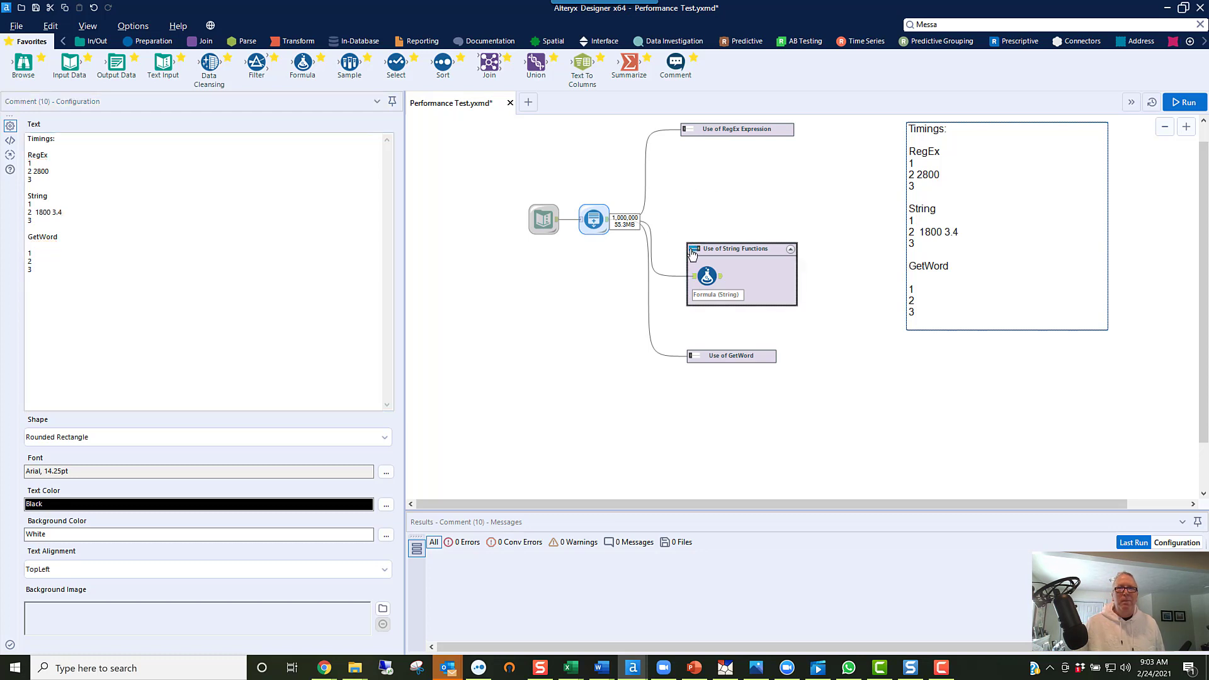
left_click(691, 355)
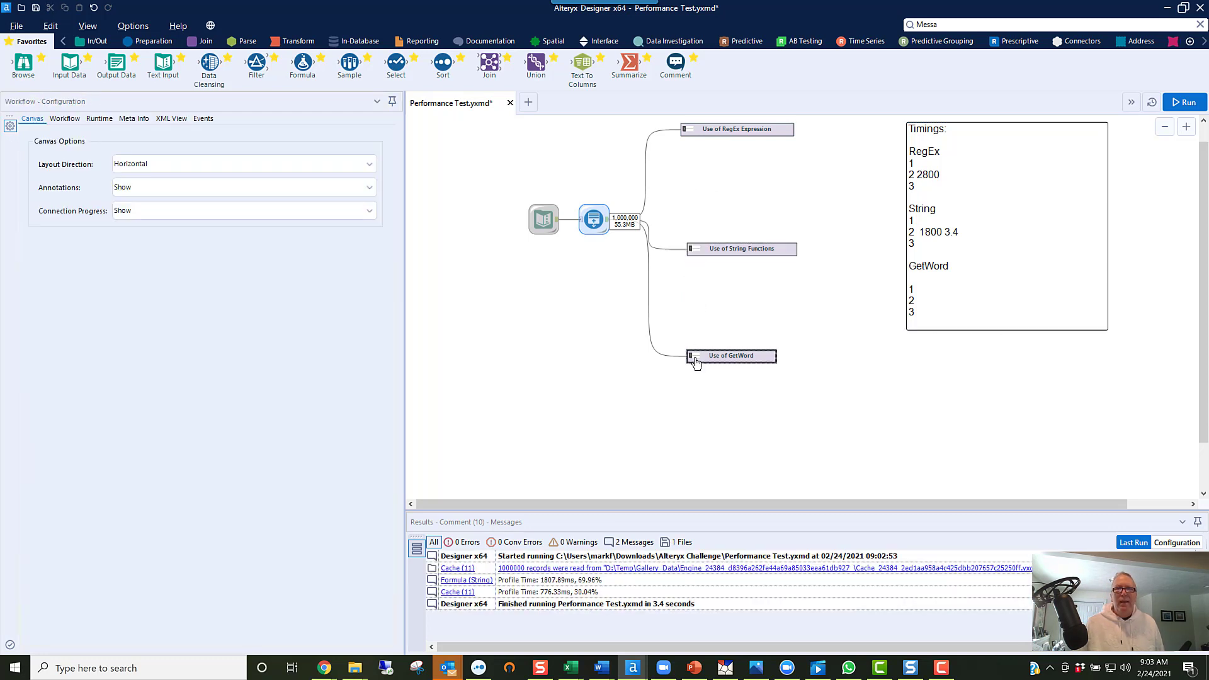
left_click(1188, 103)
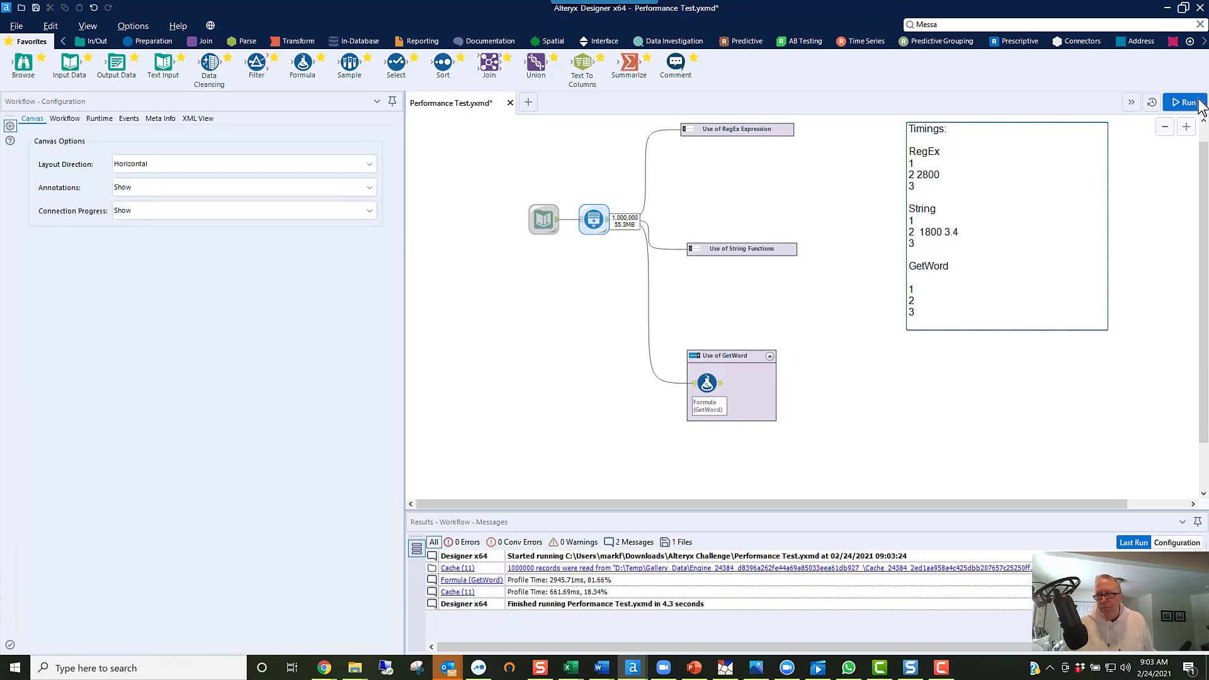
left_click(1199, 104)
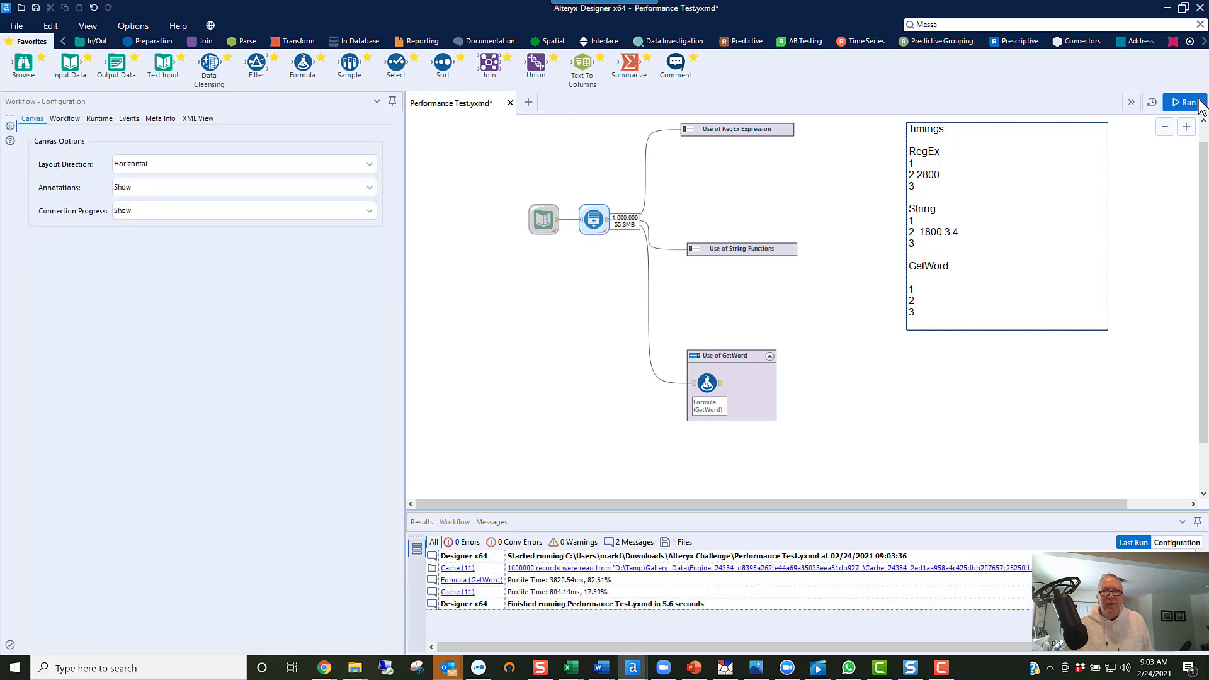
left_click(1198, 104)
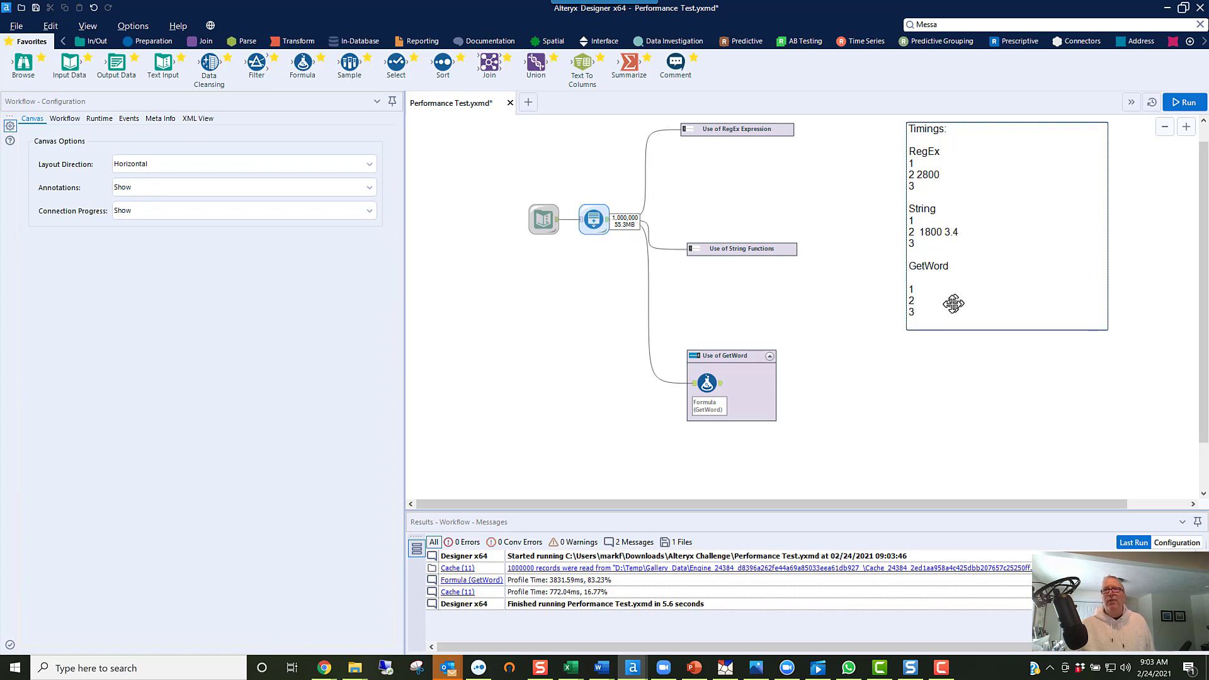
Record 3800 5.6 beside run 2 under GetWord in the Timings comment
left_click(928, 305)
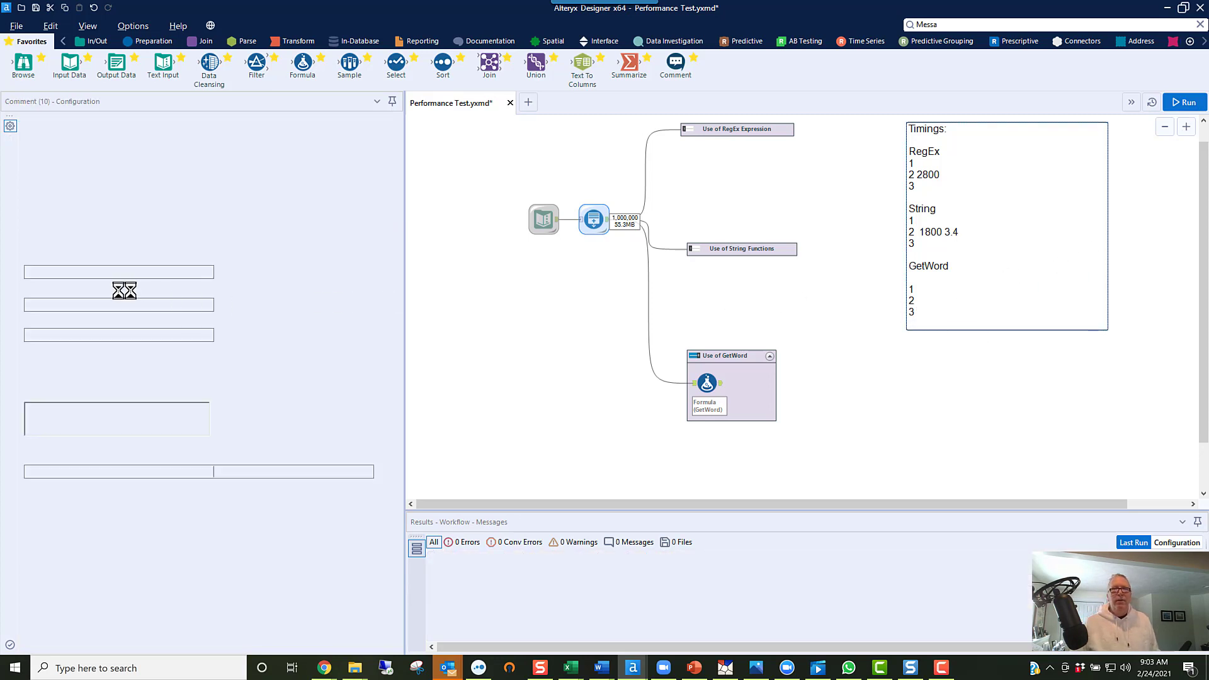
left_click(47, 264)
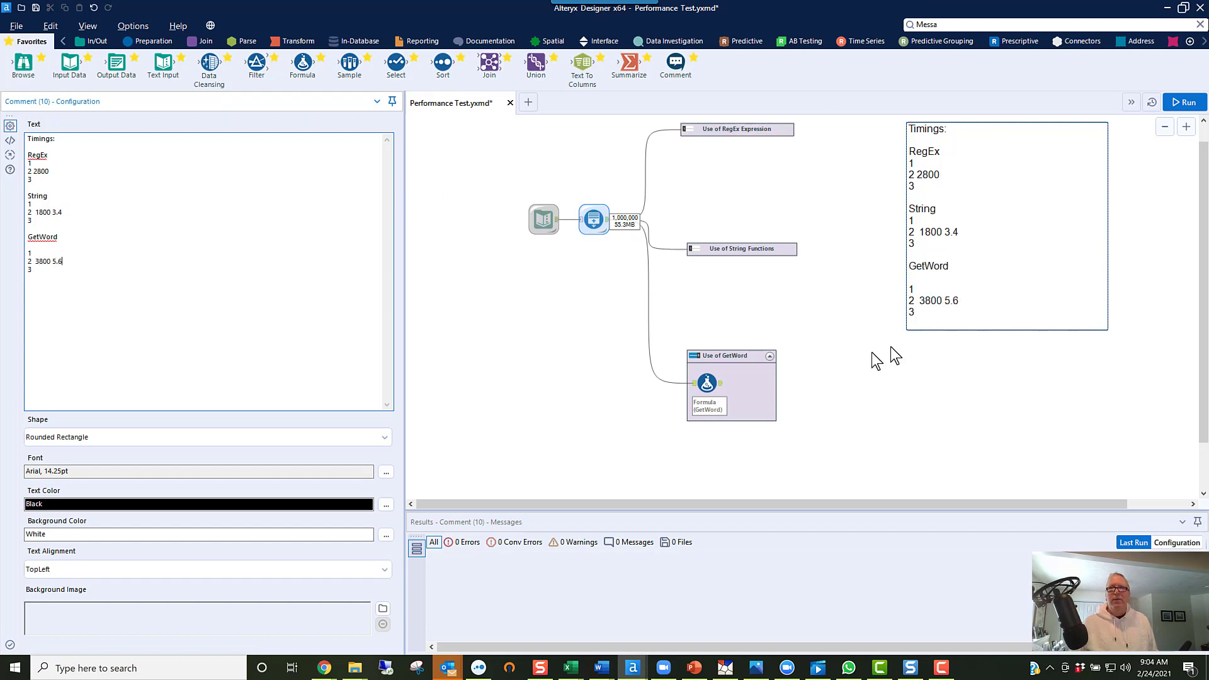
left_click(855, 323)
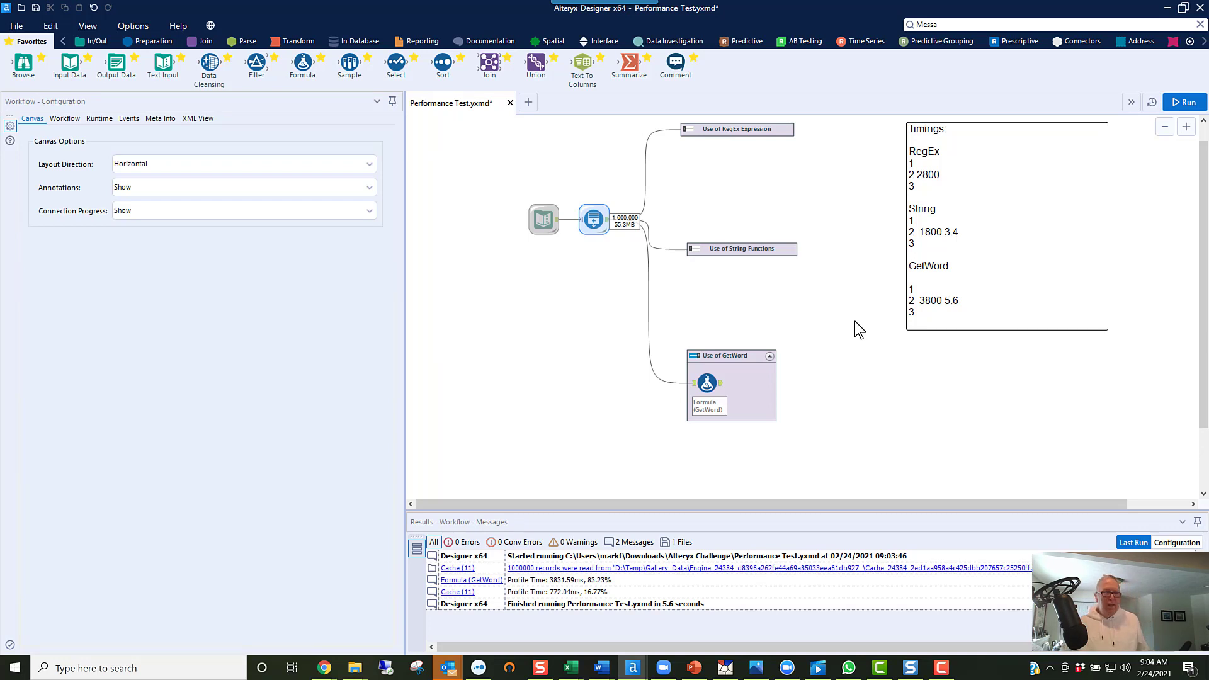
Check the performance profiling and AMP Engine options in the workflow's runtime settings
left_click(700, 359)
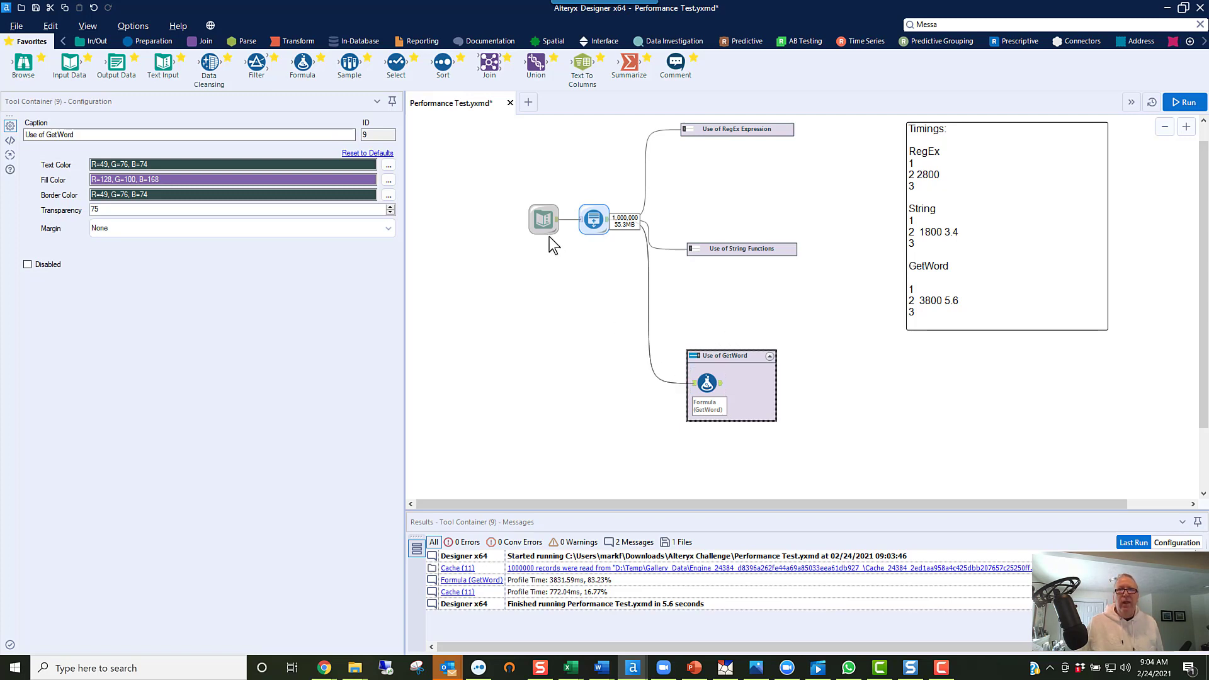
left_click(542, 308)
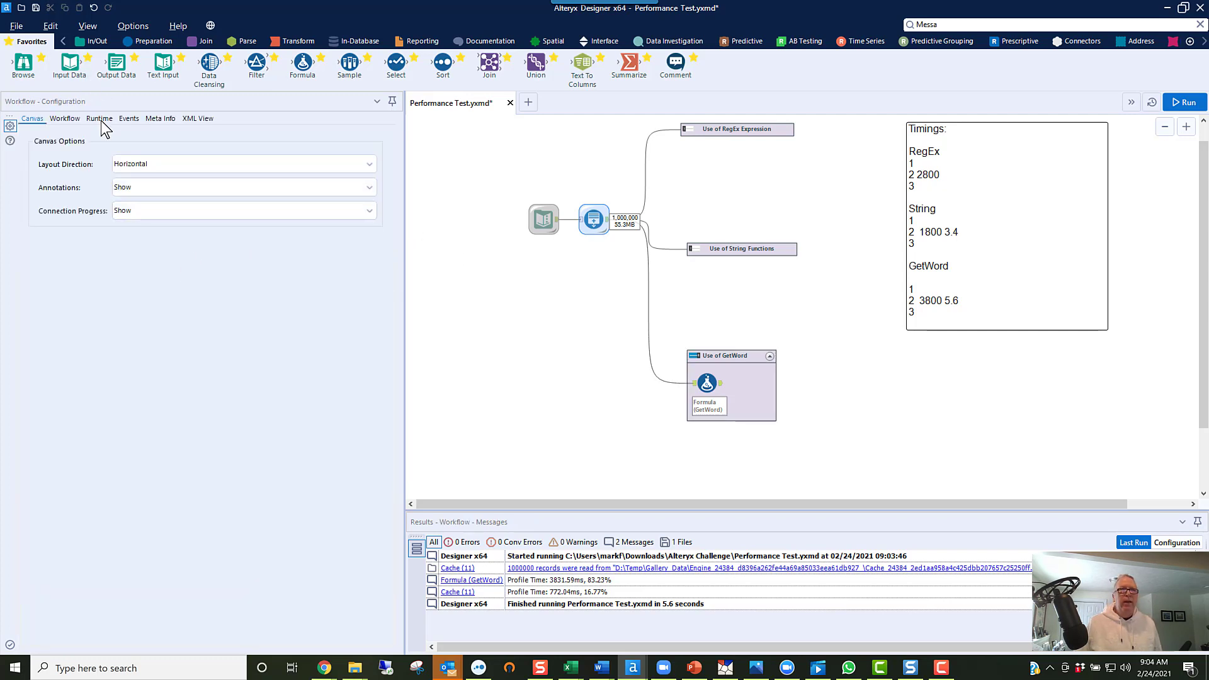
left_click(99, 119)
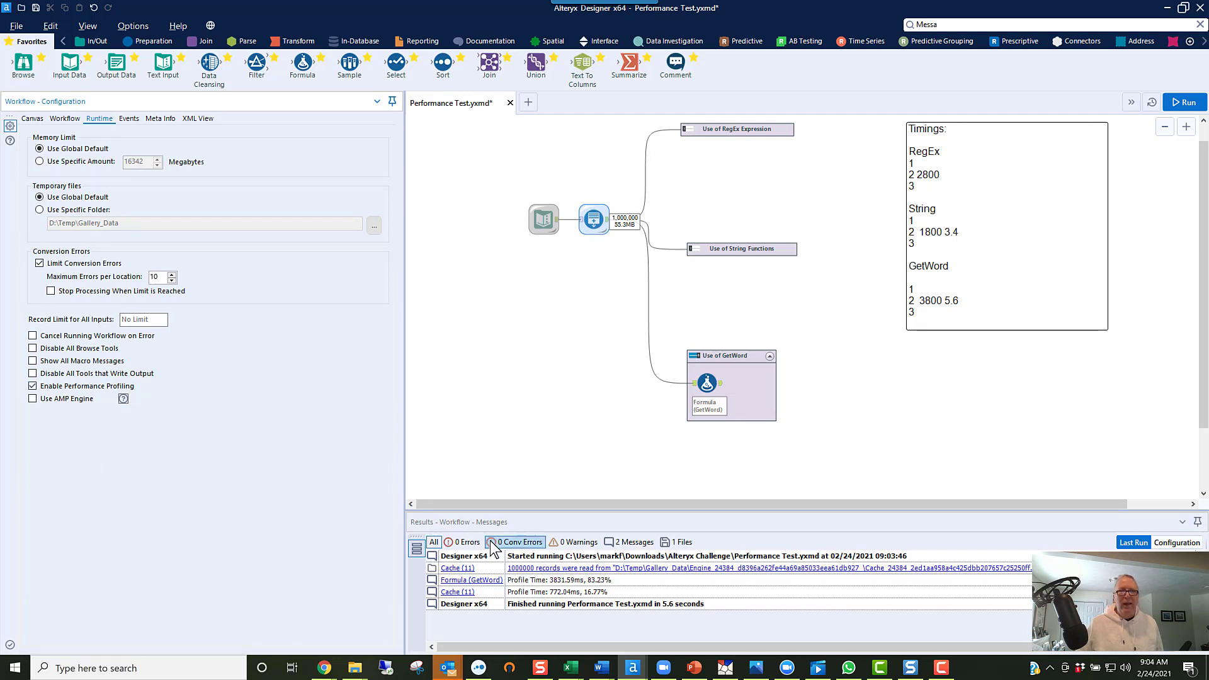
Enable the Use of RegEx Expression and Use of String Functions containers and run the workflow with all three formulas active
left_click(698, 249)
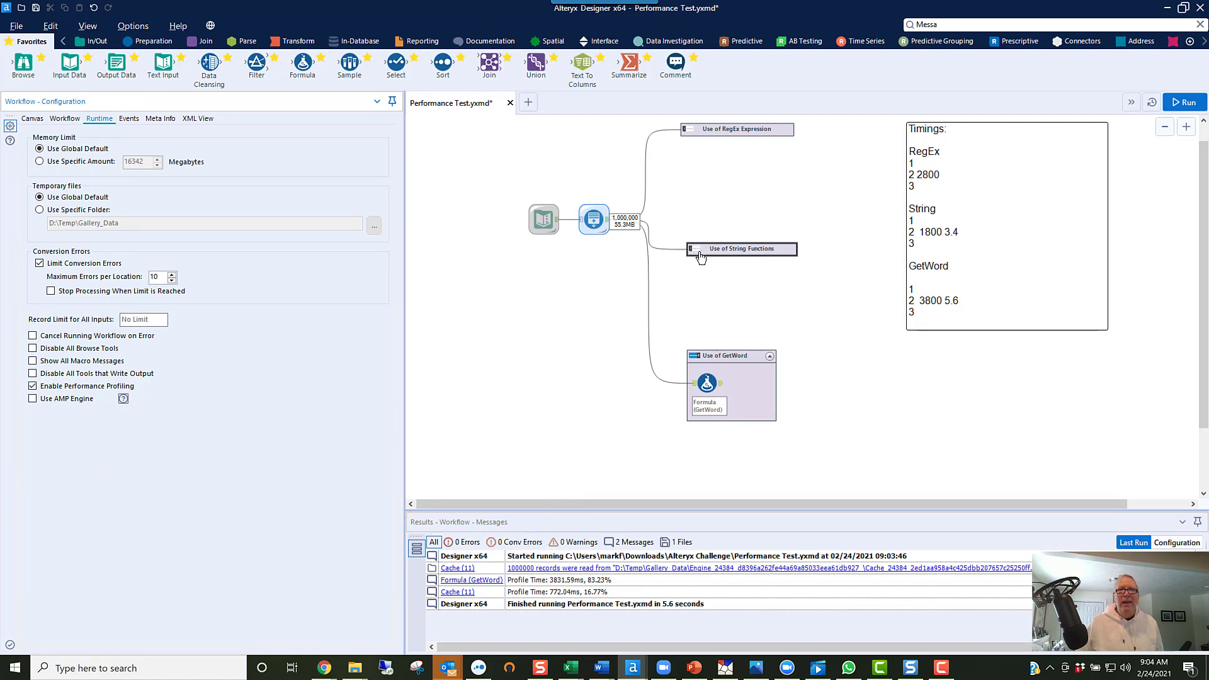
left_click(685, 128)
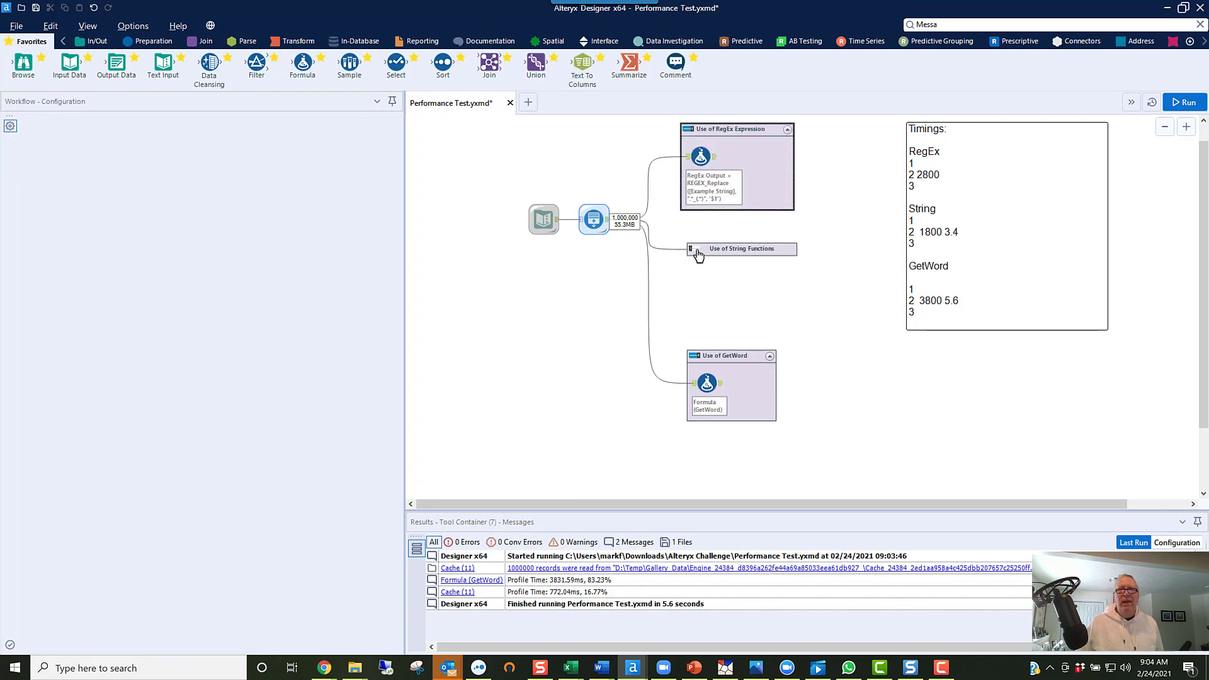
left_click(693, 249)
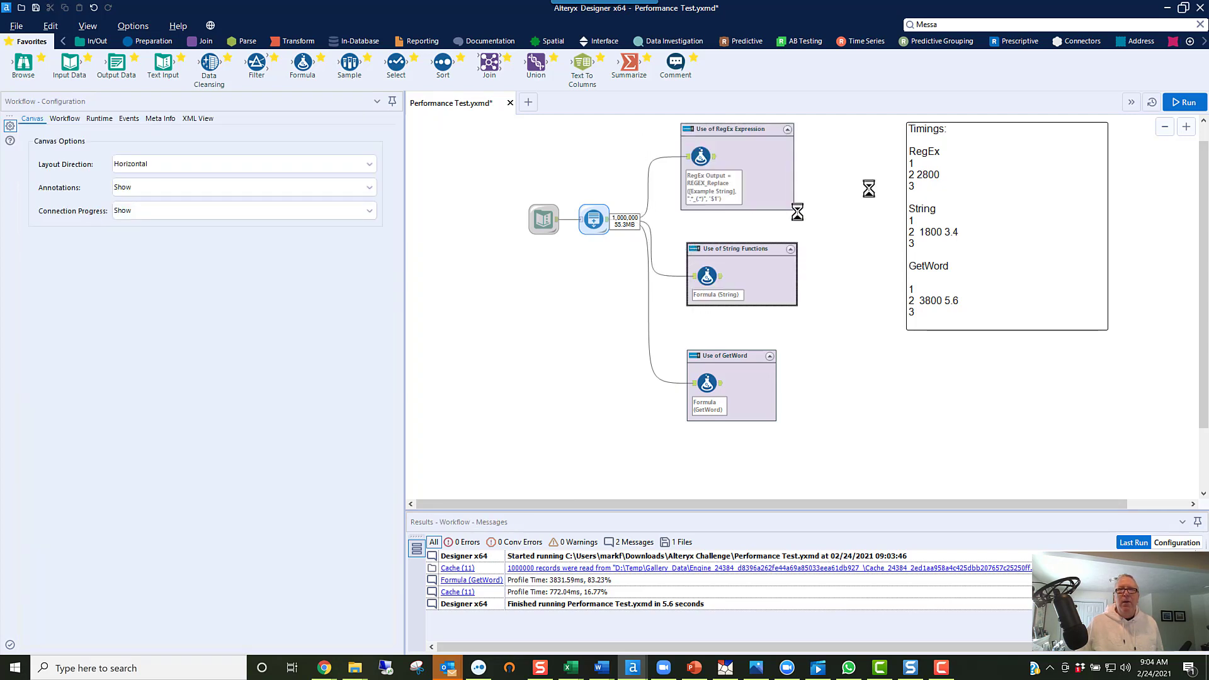
left_click(1180, 102)
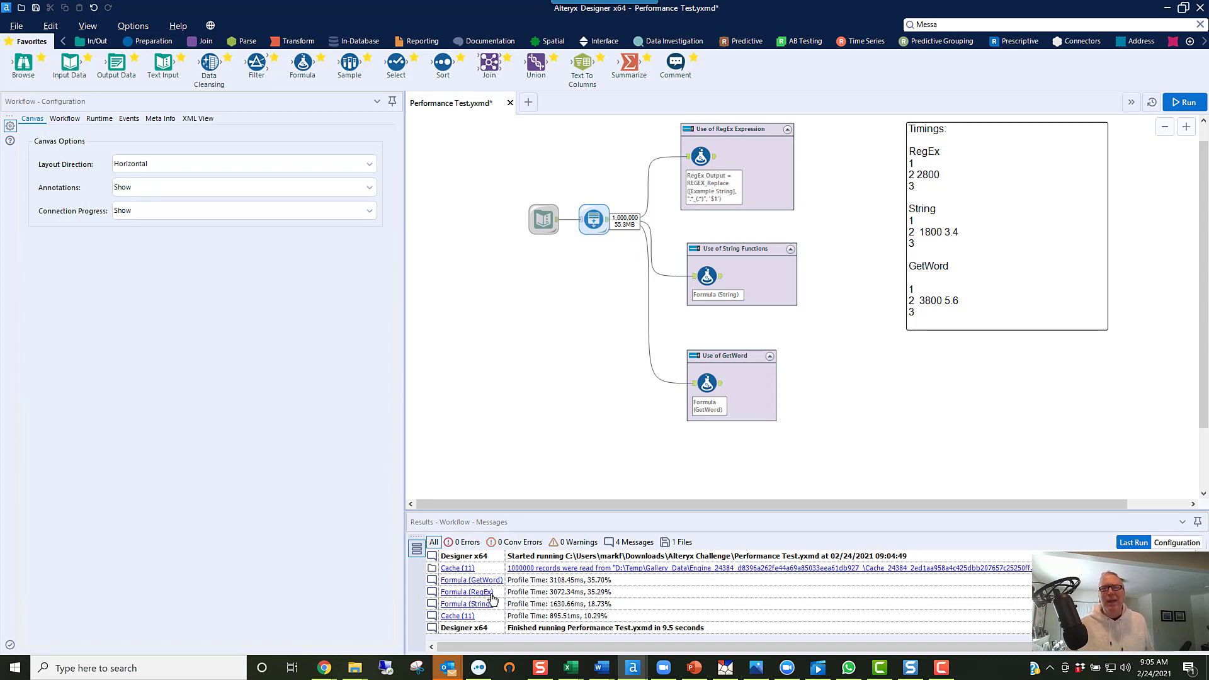
Open the workflow's runtime settings
left_click(99, 120)
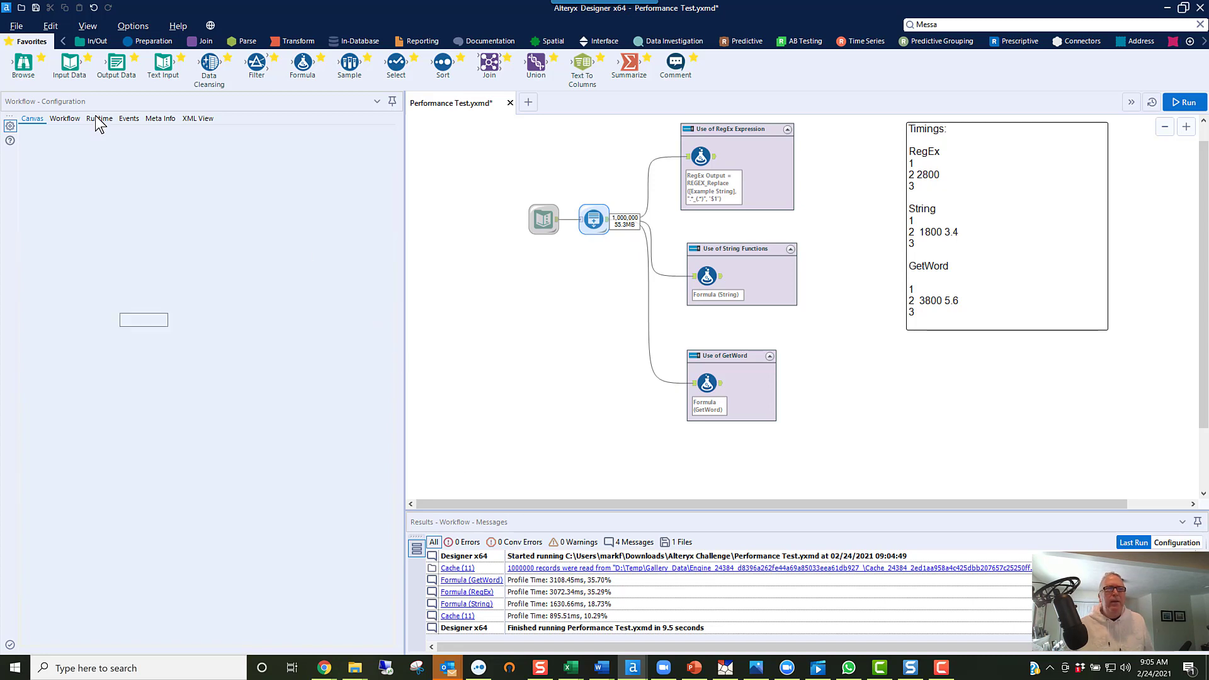